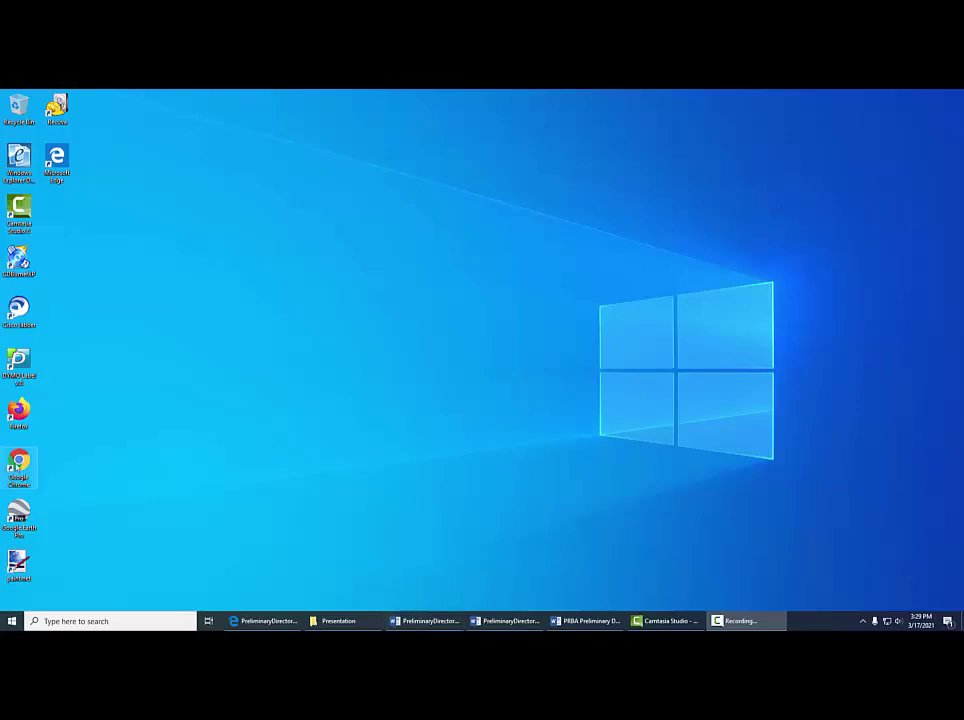
# Launch Chrome and search Google for 'idwr'
pyautogui.doubleClick(19, 463)
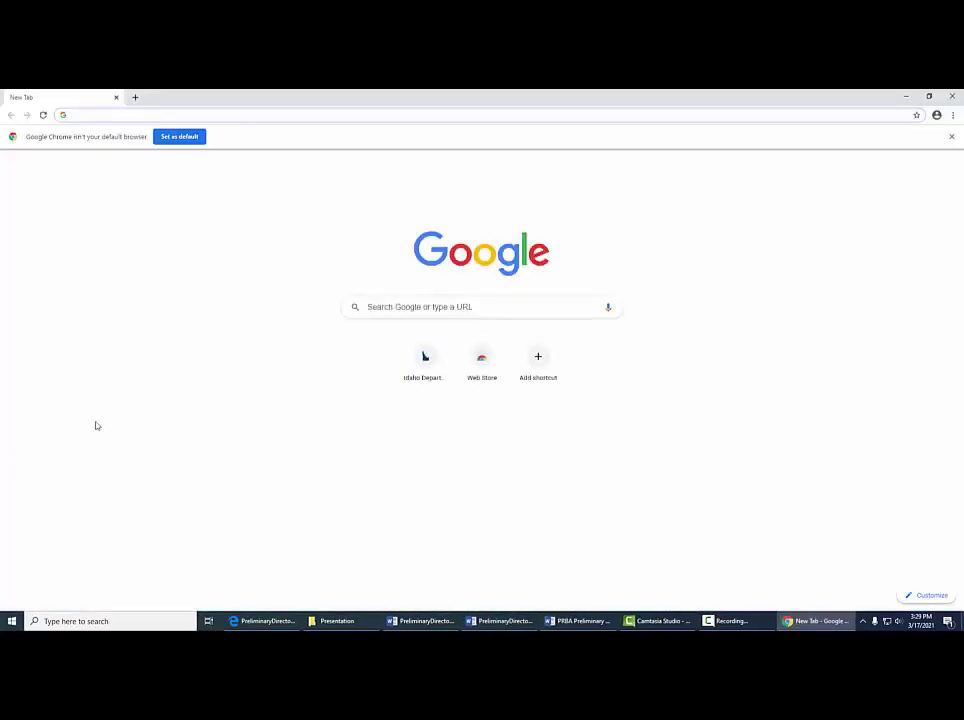
pyautogui.click(390, 309)
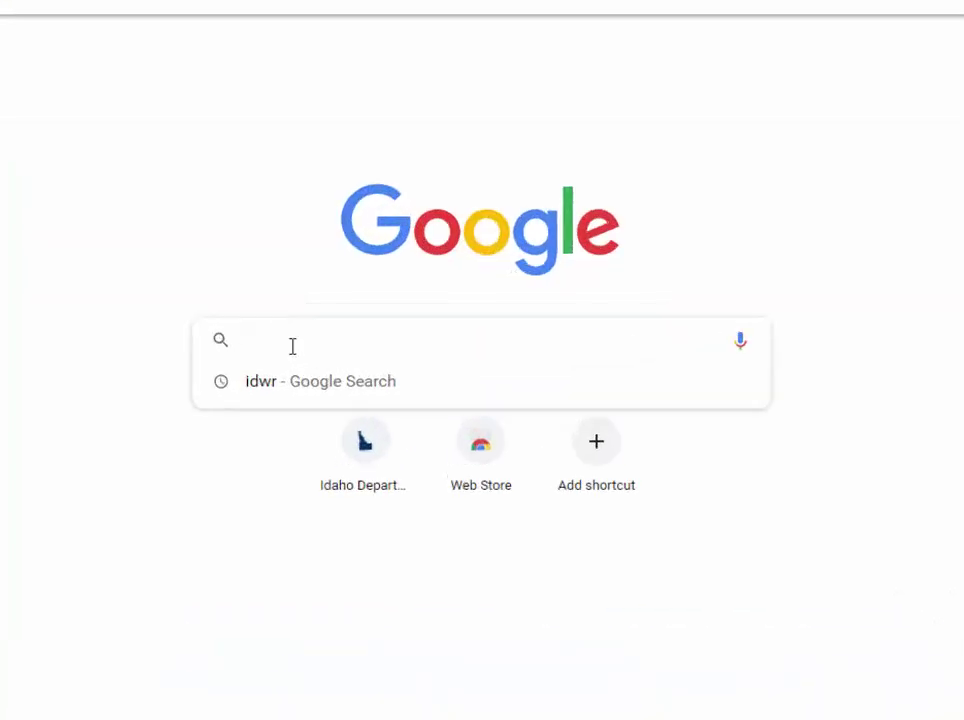
pyautogui.write('idwr')
pyautogui.press('Return')
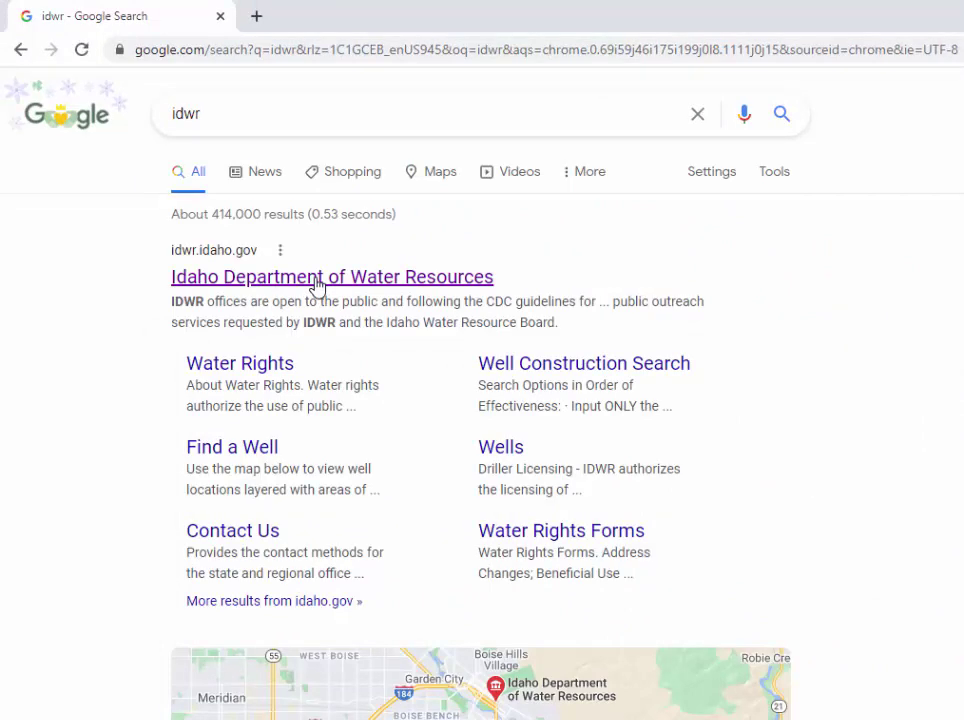
# Go from the Idaho Department of Water Resources site to the Map and GIS Data Hub's maps
pyautogui.click(316, 286)
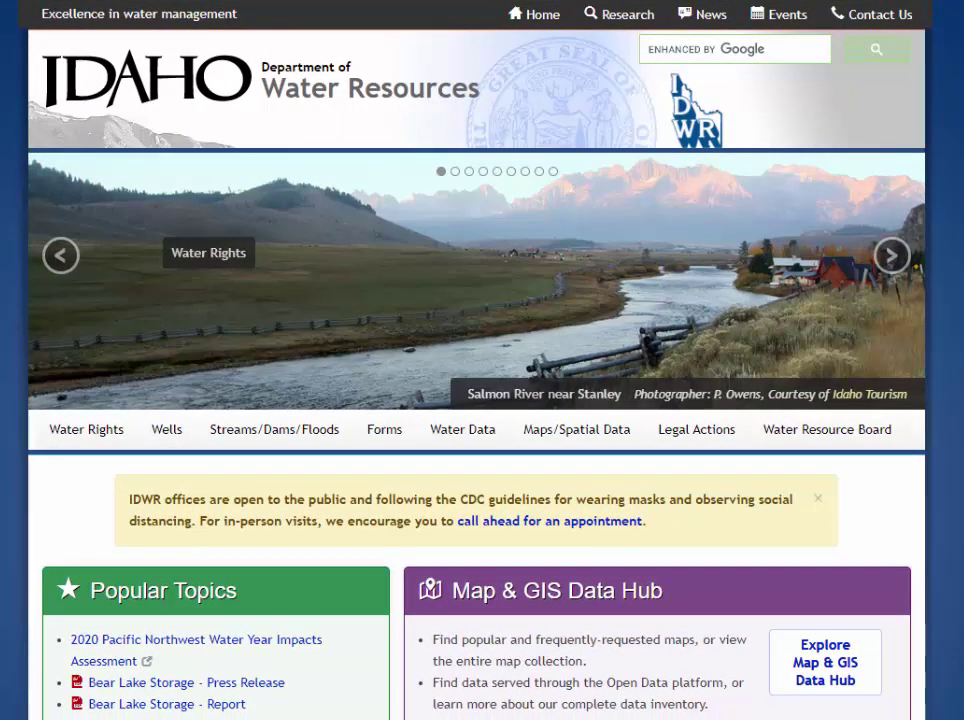
pyautogui.scroll(-1, 841, 580)
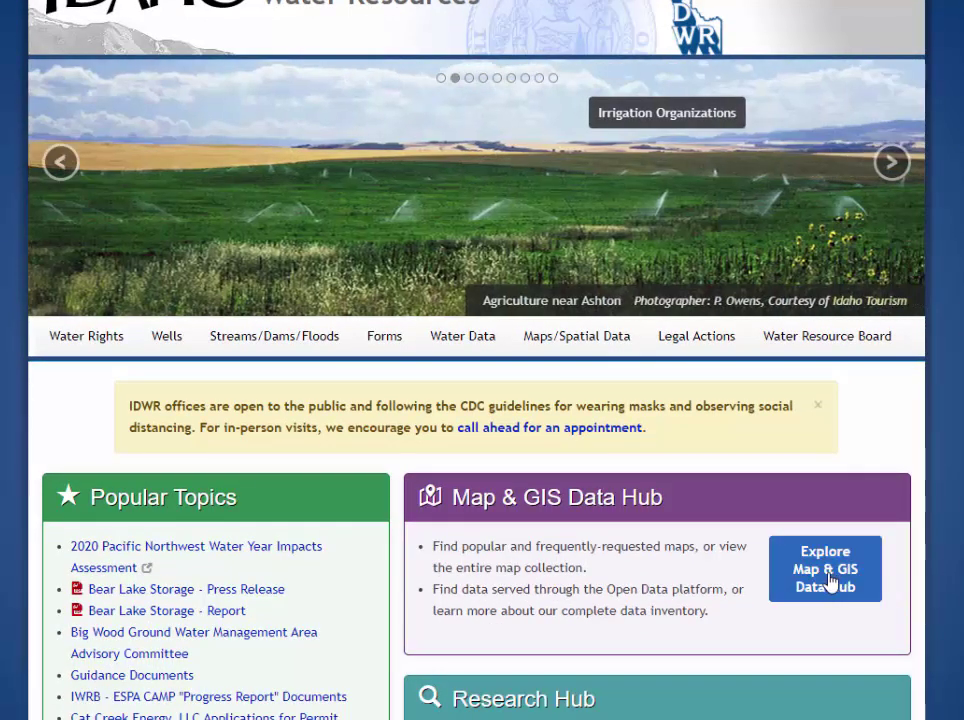
pyautogui.click(829, 580)
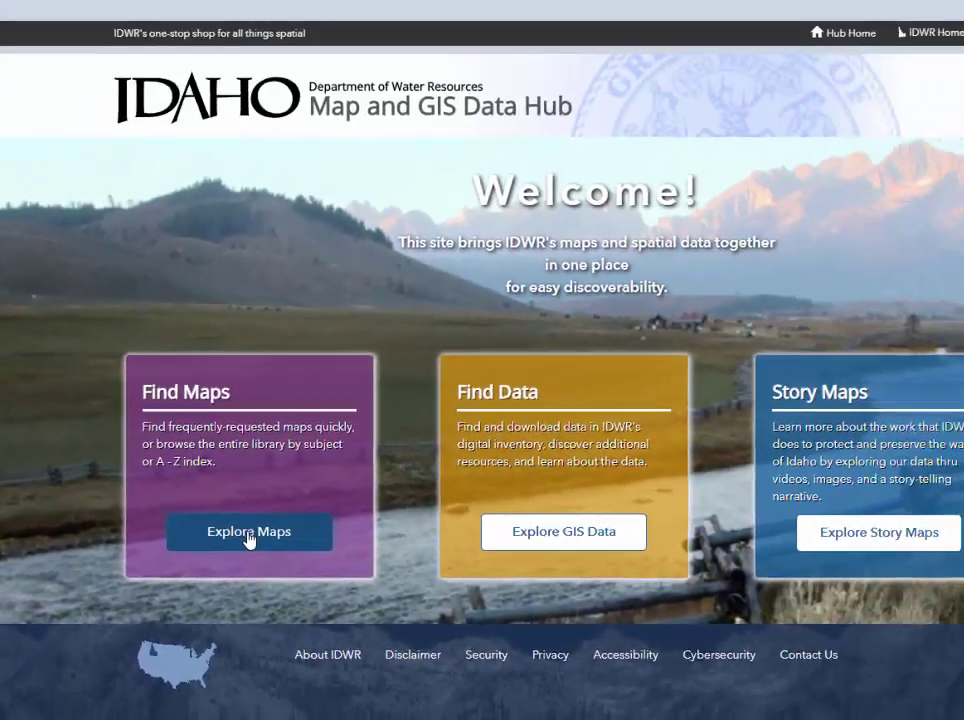
pyautogui.click(357, 500)
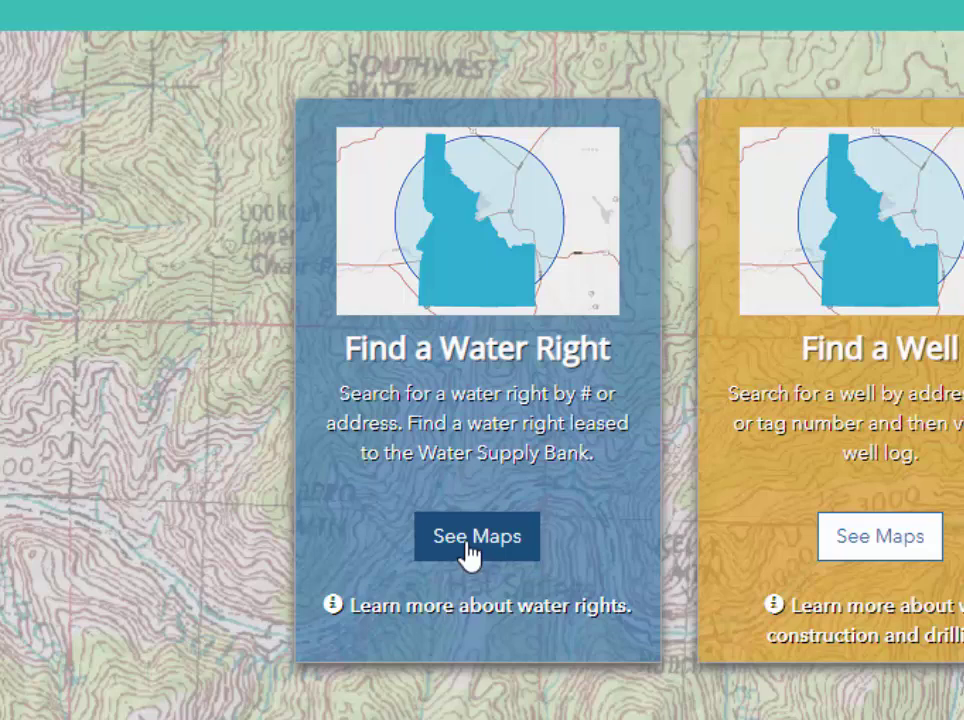
# Open the Water Right Locator under Find a Water Right and accept its Conditions of Use
pyautogui.click(478, 548)
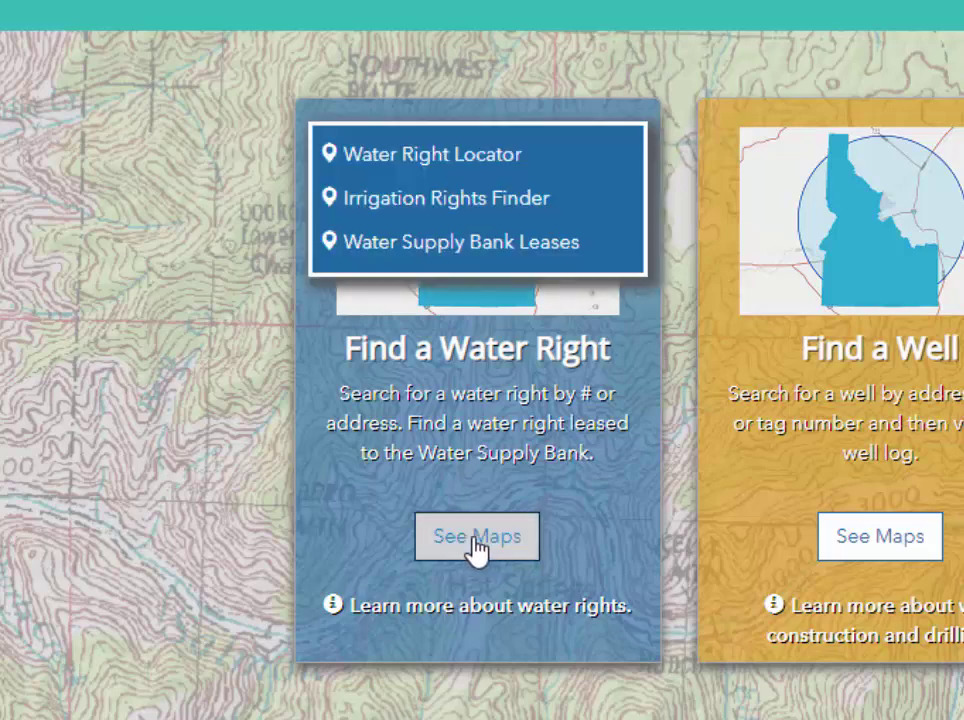
pyautogui.click(490, 158)
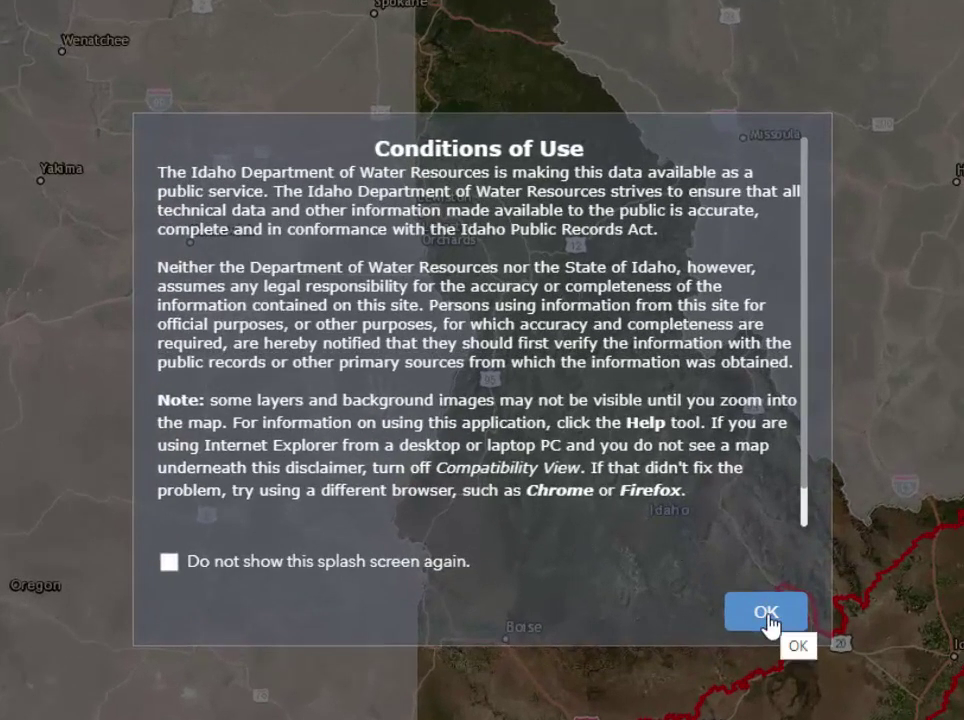
pyautogui.click(766, 615)
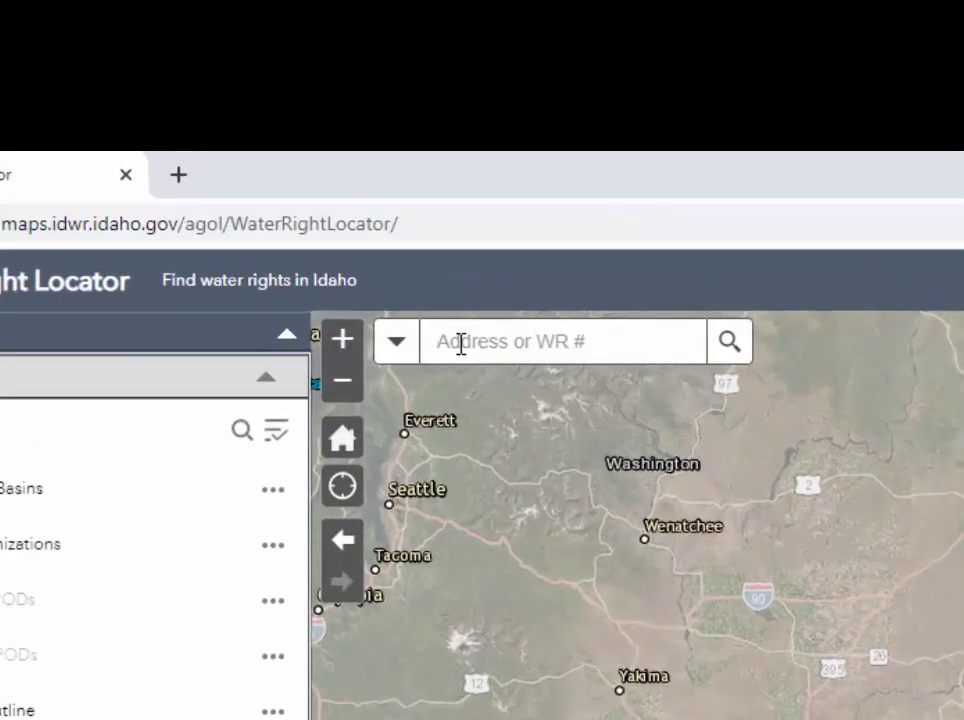
# Search the locator for '87-2016' and pick its Recommendation Diversion entry
pyautogui.write('87')
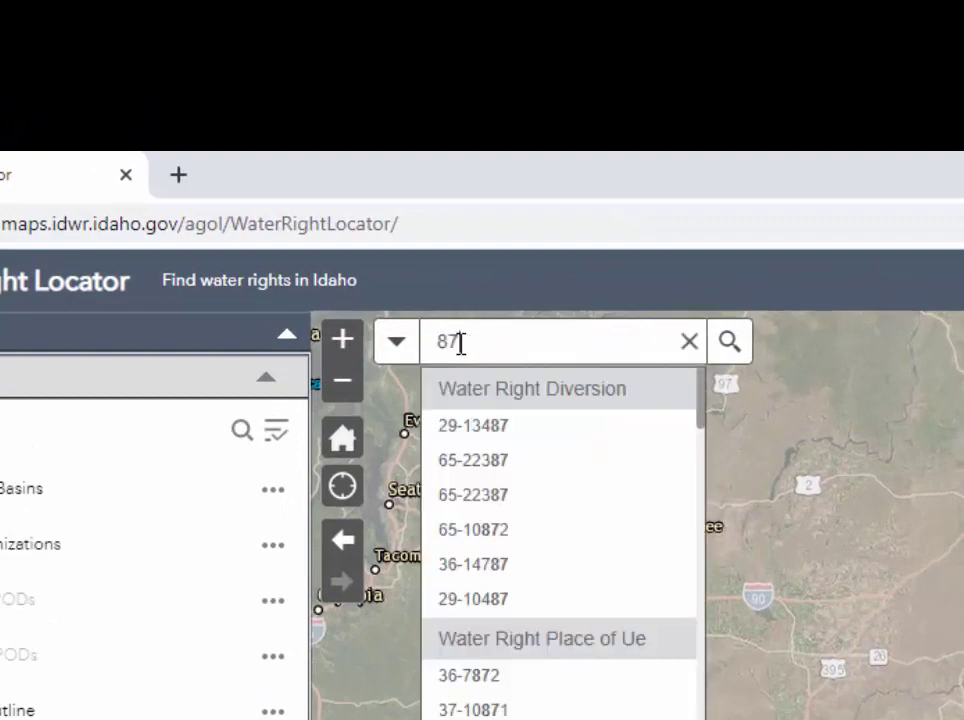
pyautogui.write('-201')
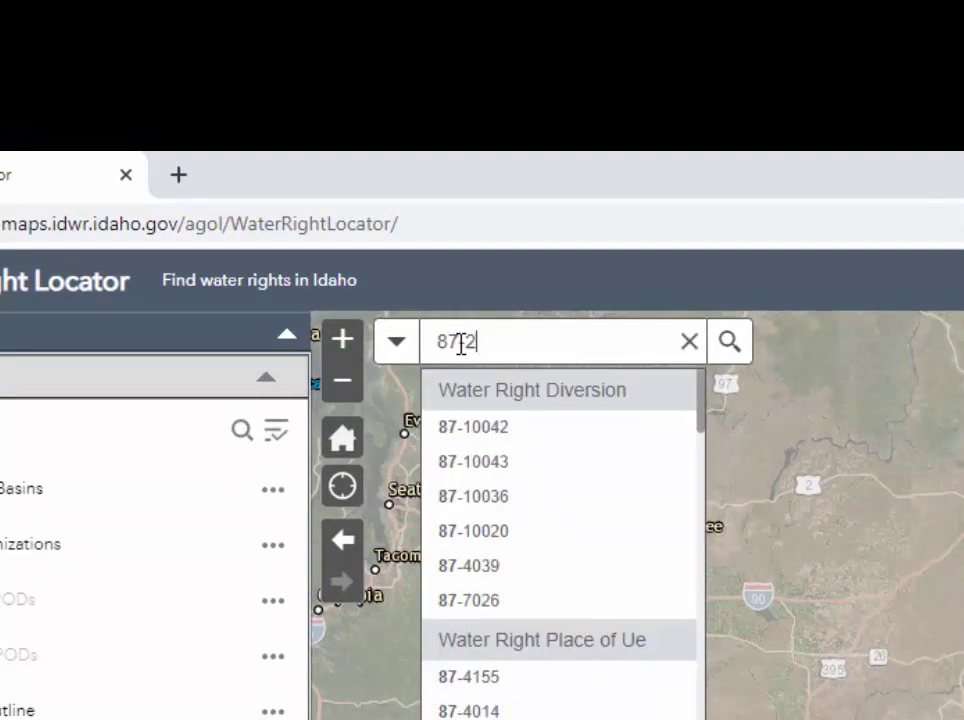
pyautogui.write('6')
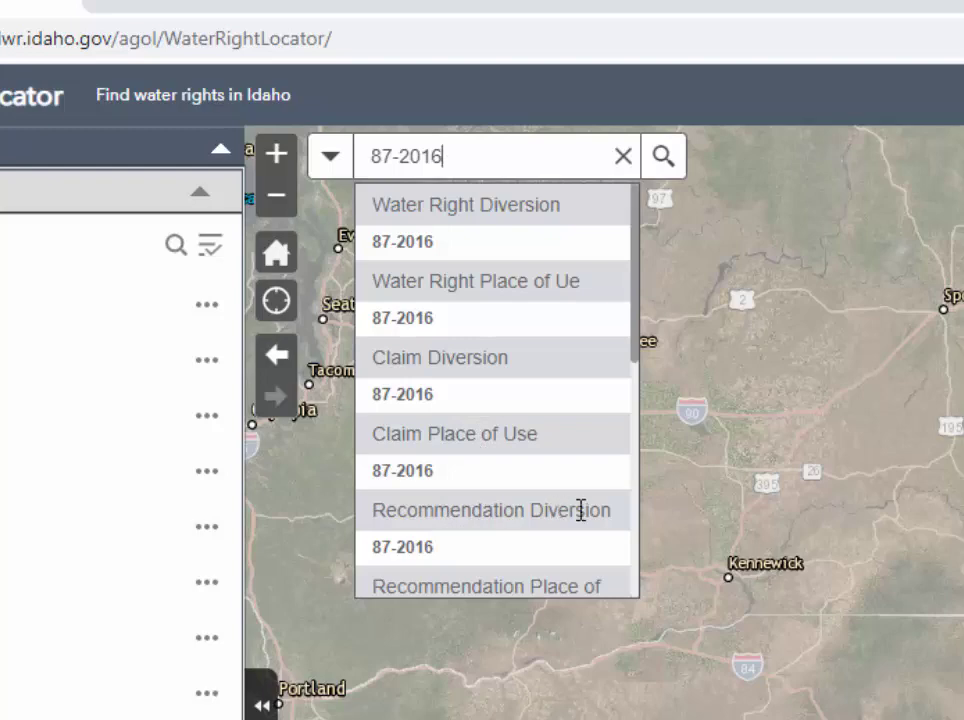
pyautogui.click(449, 561)
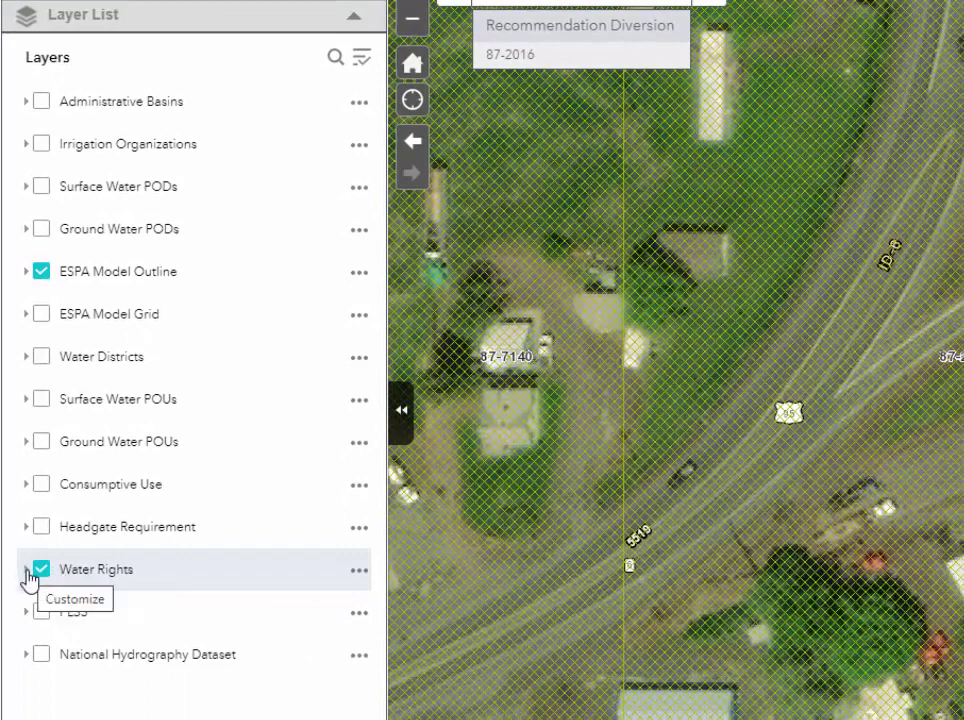
# Replace the POD/POU - Water Rights layers with the POD and POU - Adjudication Recommendations layers
pyautogui.click(27, 570)
pyautogui.scroll(-4, 28, 577)
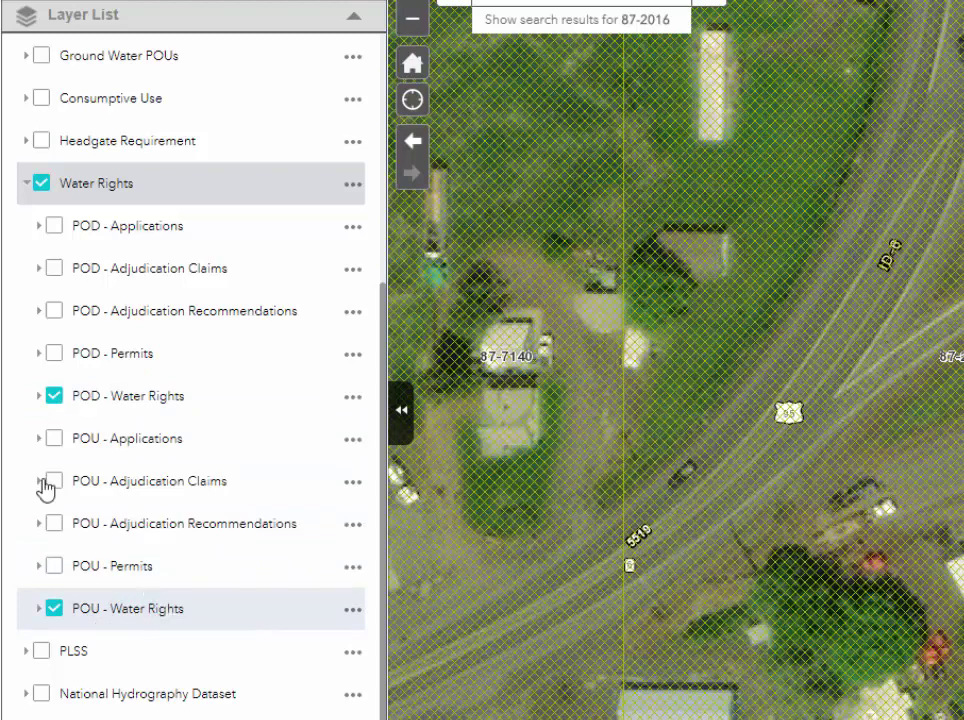
pyautogui.click(54, 398)
pyautogui.click(53, 610)
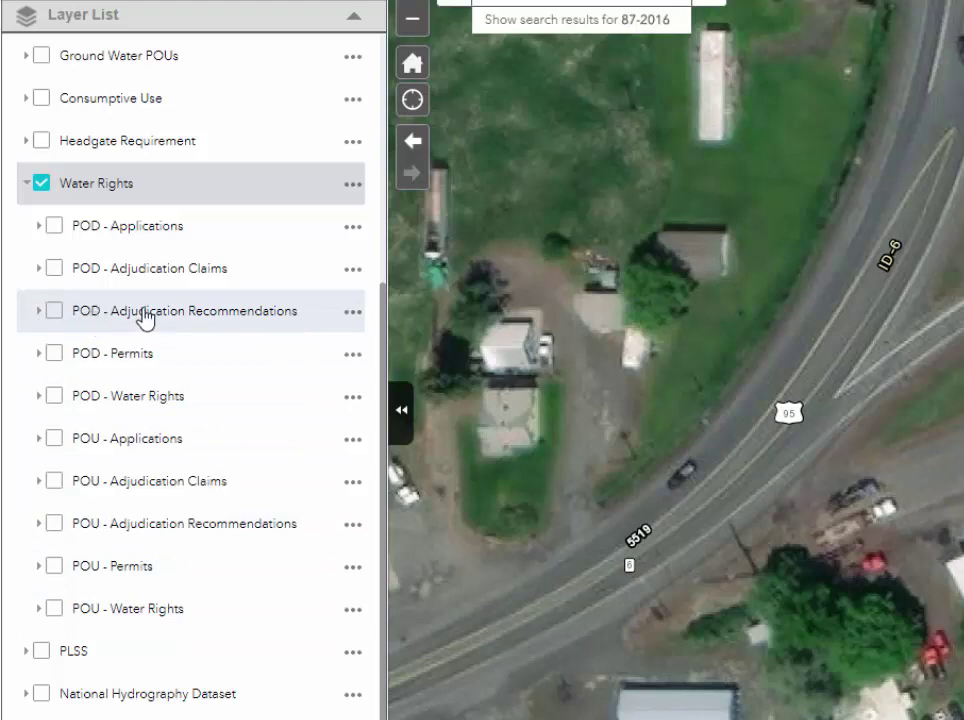
pyautogui.click(55, 312)
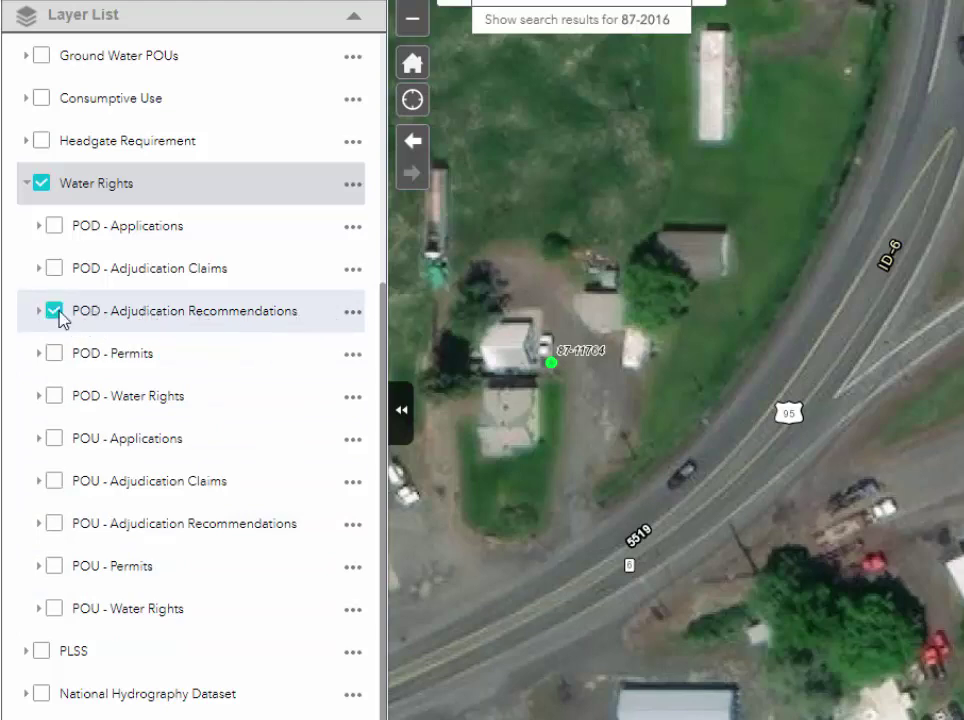
pyautogui.click(54, 525)
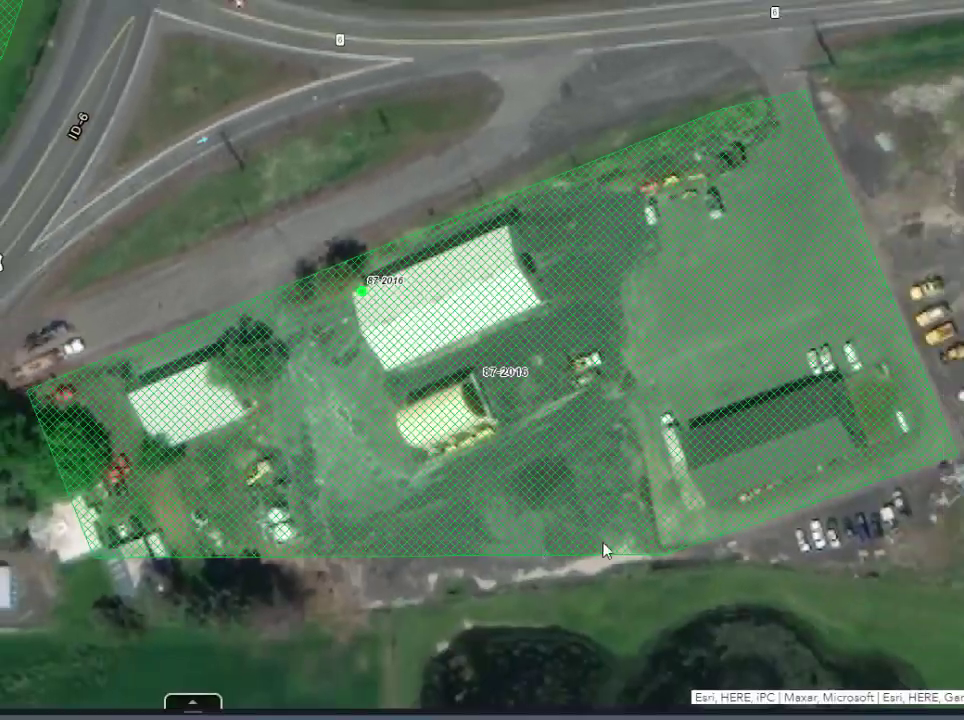
# Show the 87-2016 parcel's record down to its WRReport, WRDocs and WRMap links
pyautogui.click(584, 397)
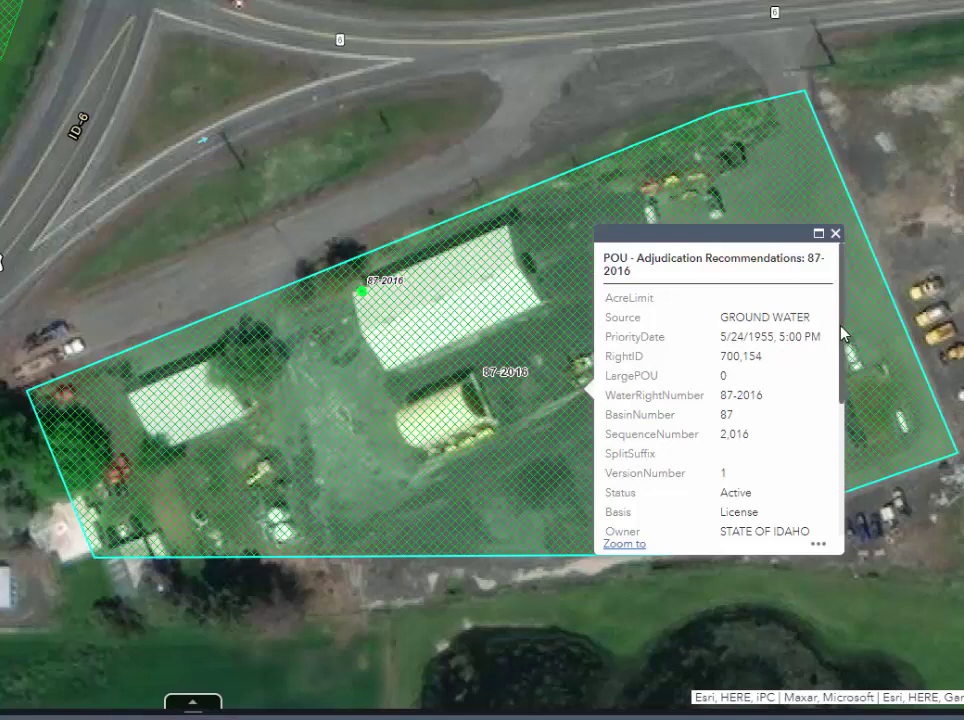
pyautogui.moveTo(843, 333); pyautogui.dragTo(851, 478)
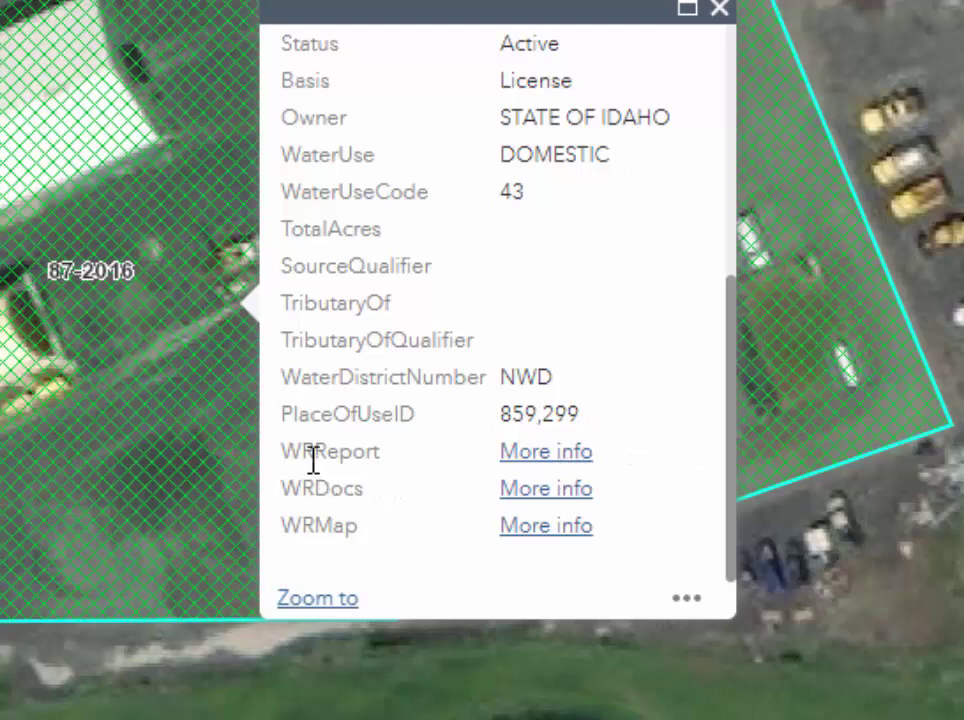
# Open the WRDocs document search results for water right 87-2016
pyautogui.click(527, 490)
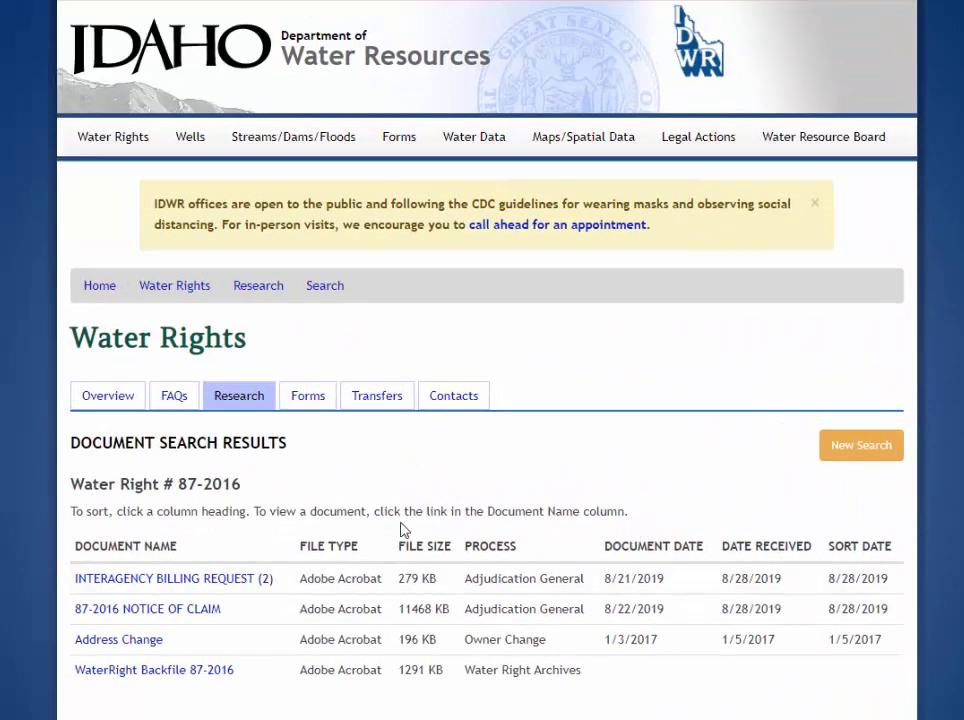
# Read the 87-2016 Notice of Claim PDF through items 9–14 and the signatures
pyautogui.click(141, 611)
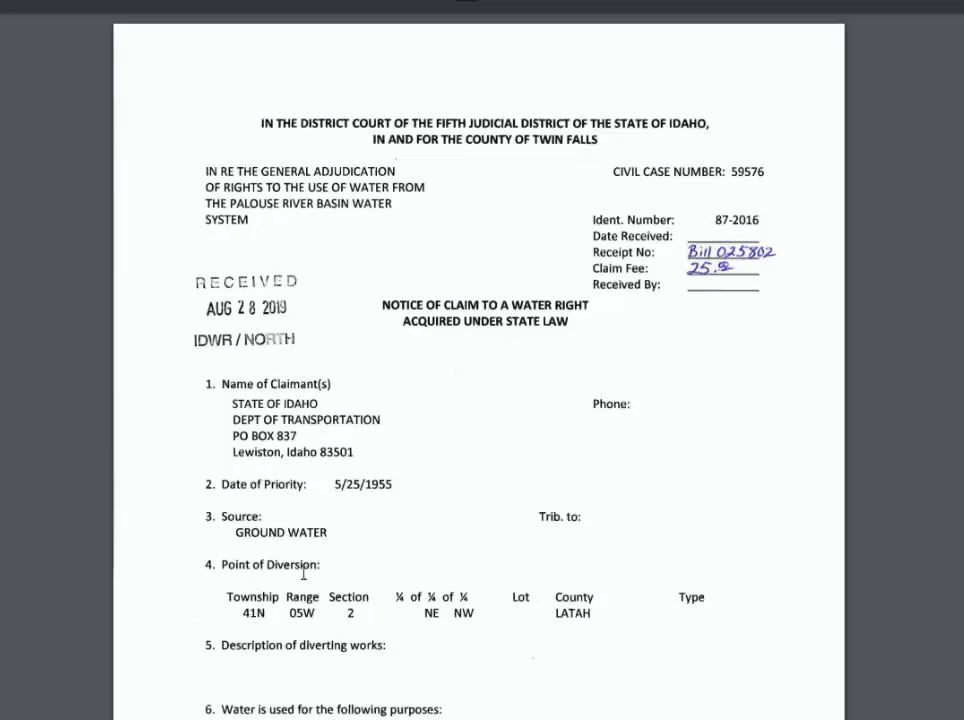
pyautogui.scroll(-5, 472, 497)
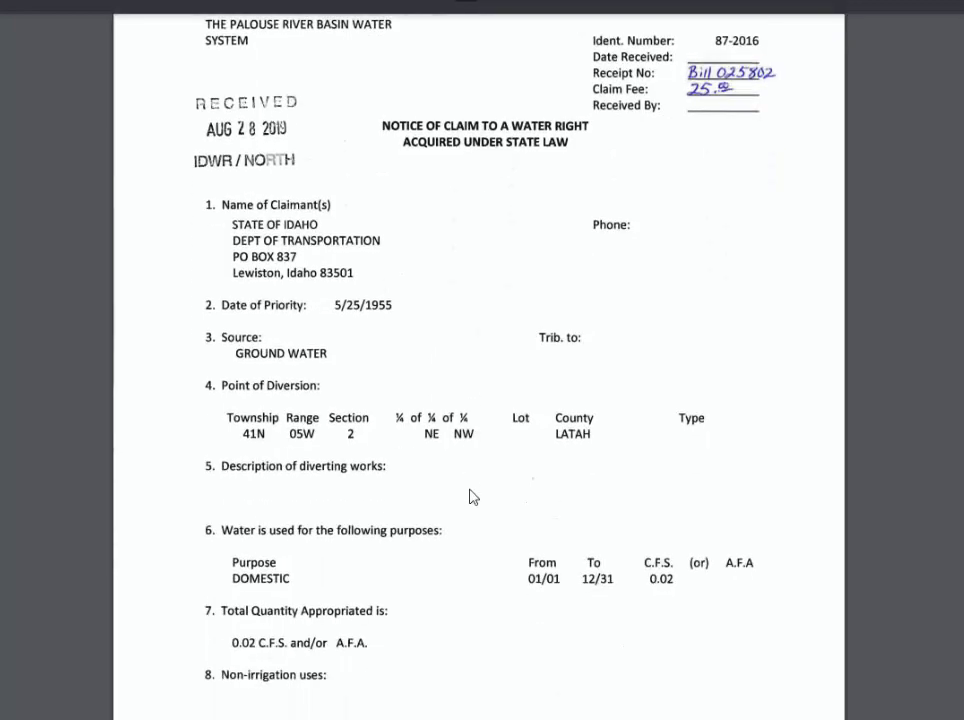
pyautogui.scroll(-5, 472, 497)
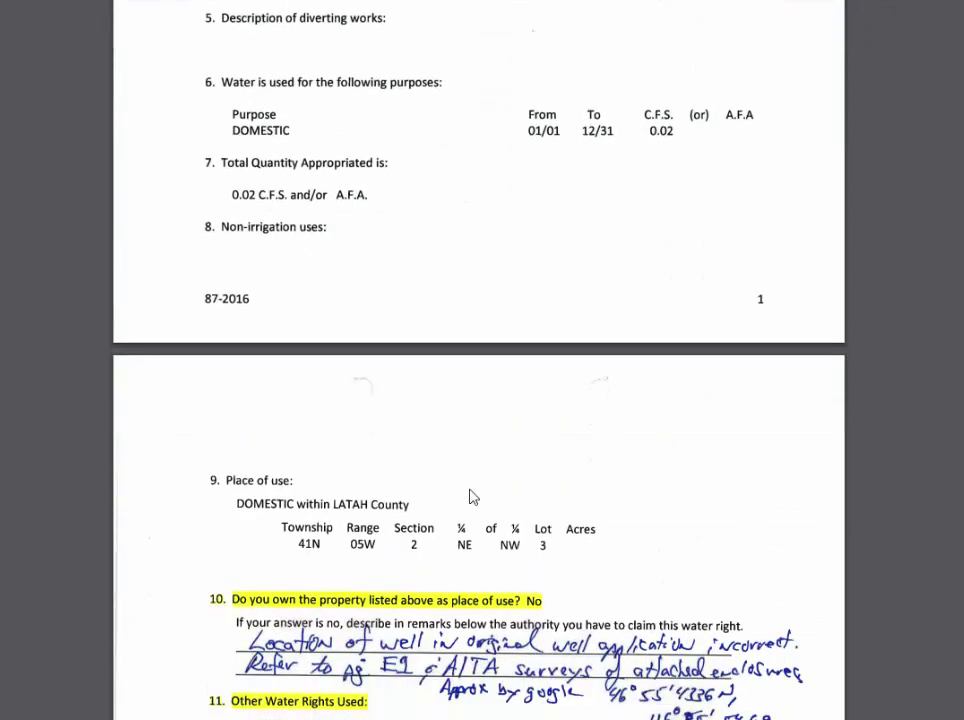
pyautogui.scroll(-2, 472, 497)
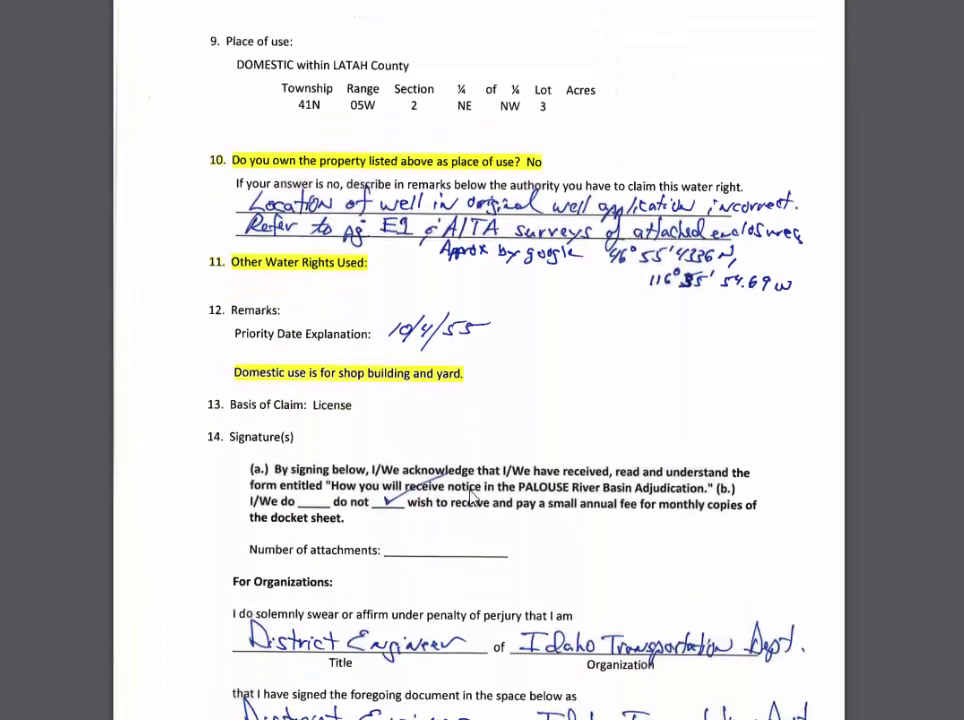
pyautogui.scroll(-2, 472, 497)
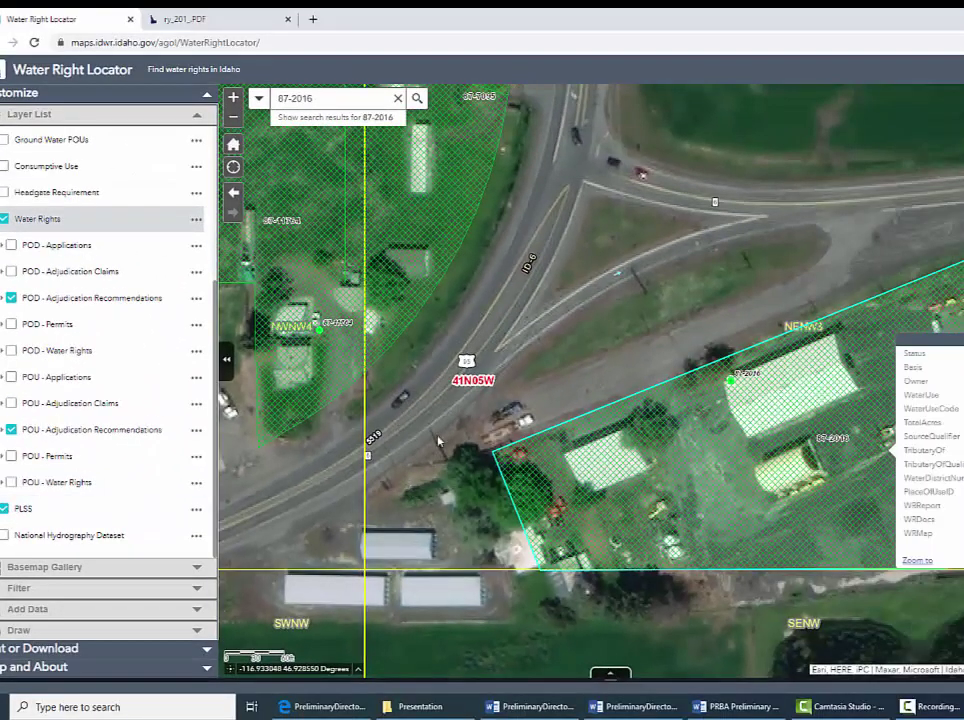
# Reopen the 87-2016 parcel's record on the zoomed-out PLSS map, down to its WRMap link
pyautogui.scroll(-1, 438, 441)
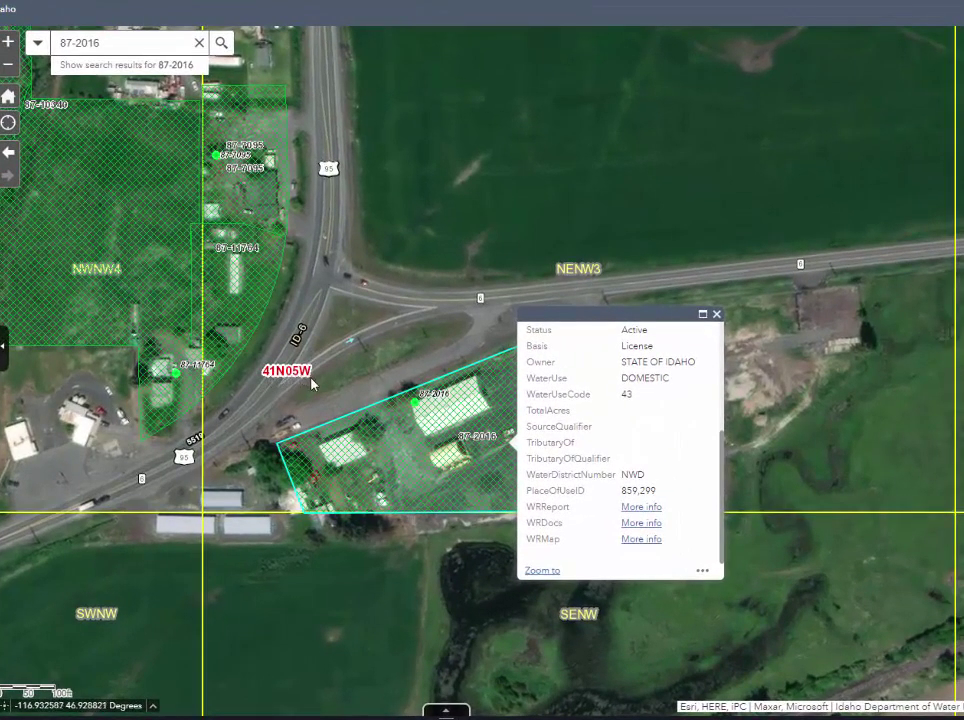
pyautogui.click(717, 318)
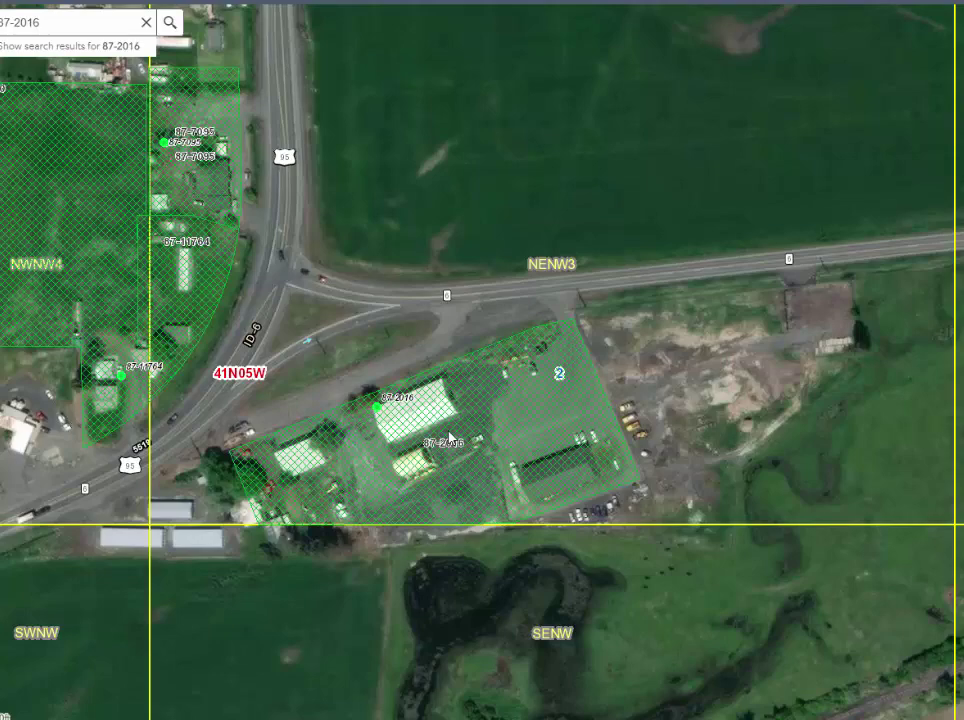
pyautogui.click(449, 438)
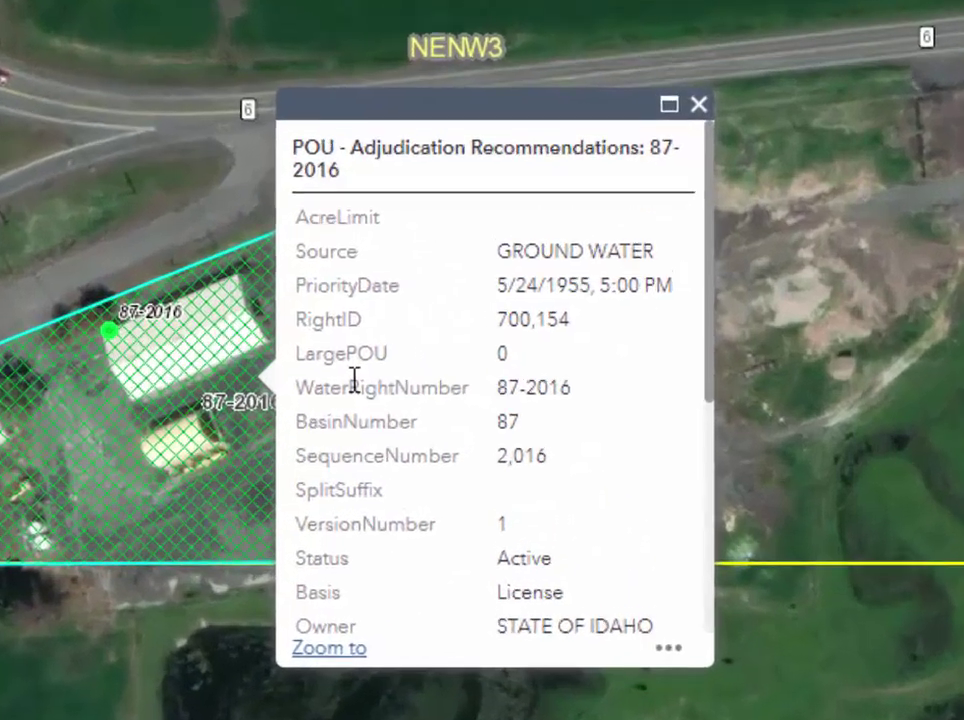
pyautogui.scroll(-4, 497, 430)
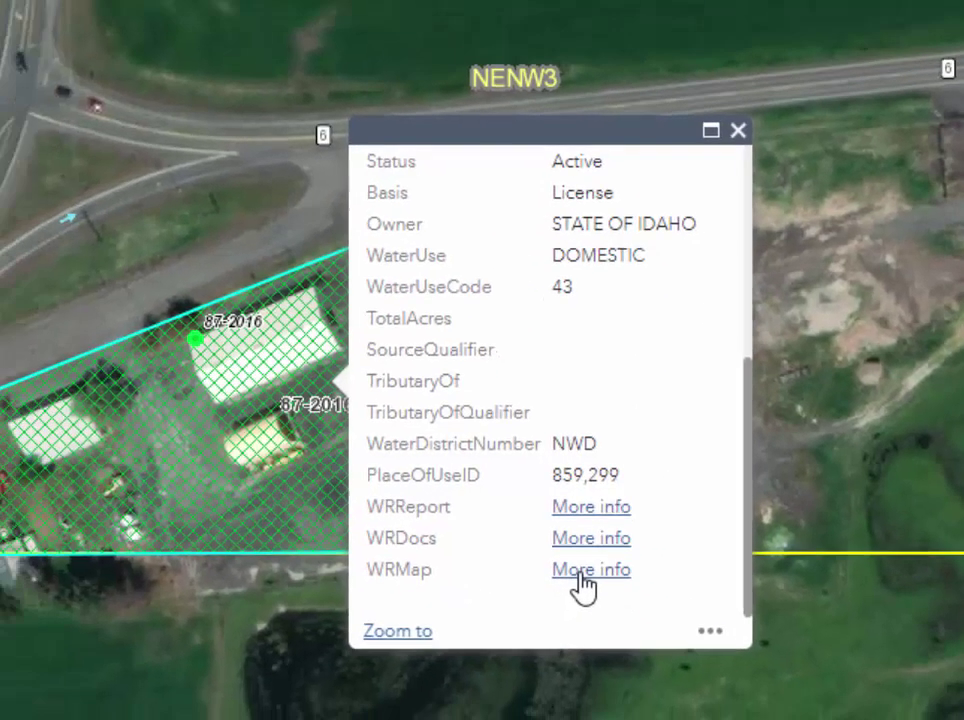
# View the 87-2016 DOMESTIC adjudication map PNG, then return to the Water Right Locator
pyautogui.click(519, 590)
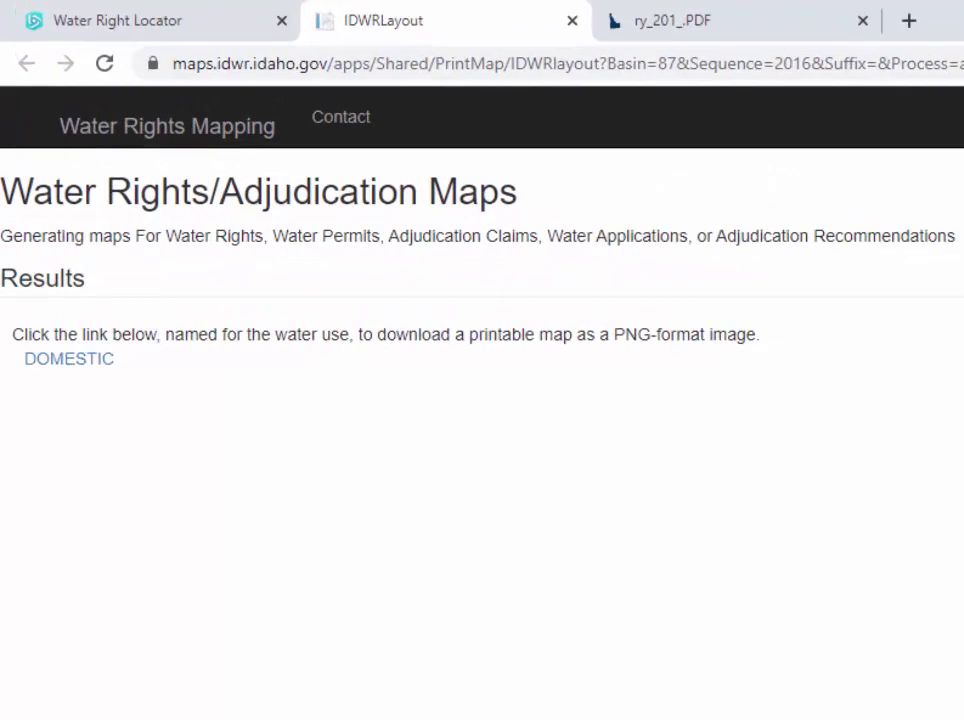
pyautogui.click(62, 370)
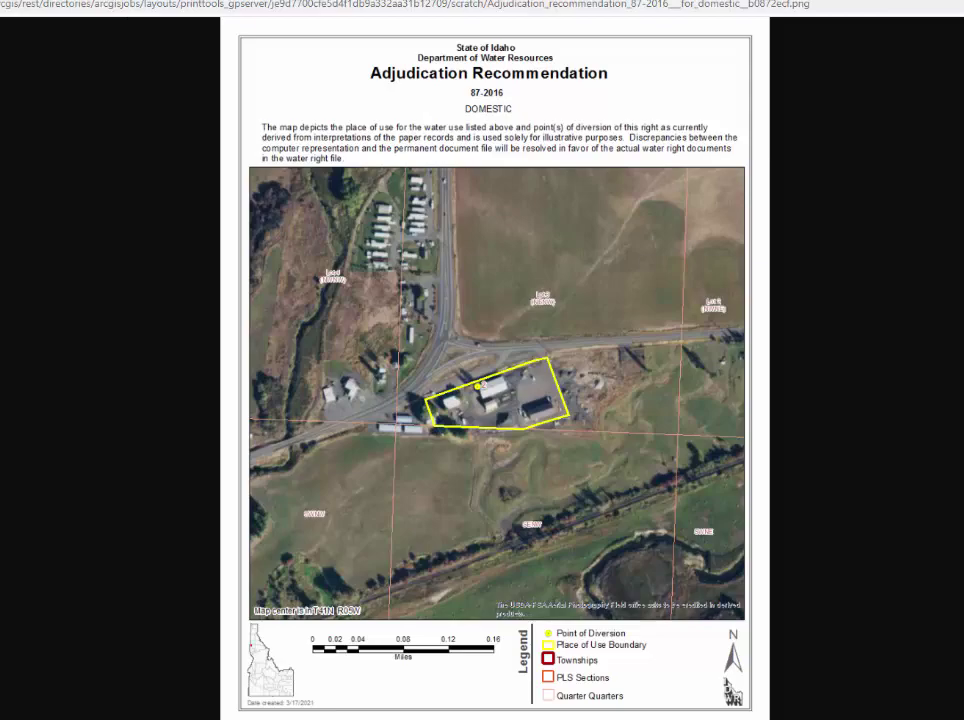
pyautogui.hotkey('ctrl', 'w')
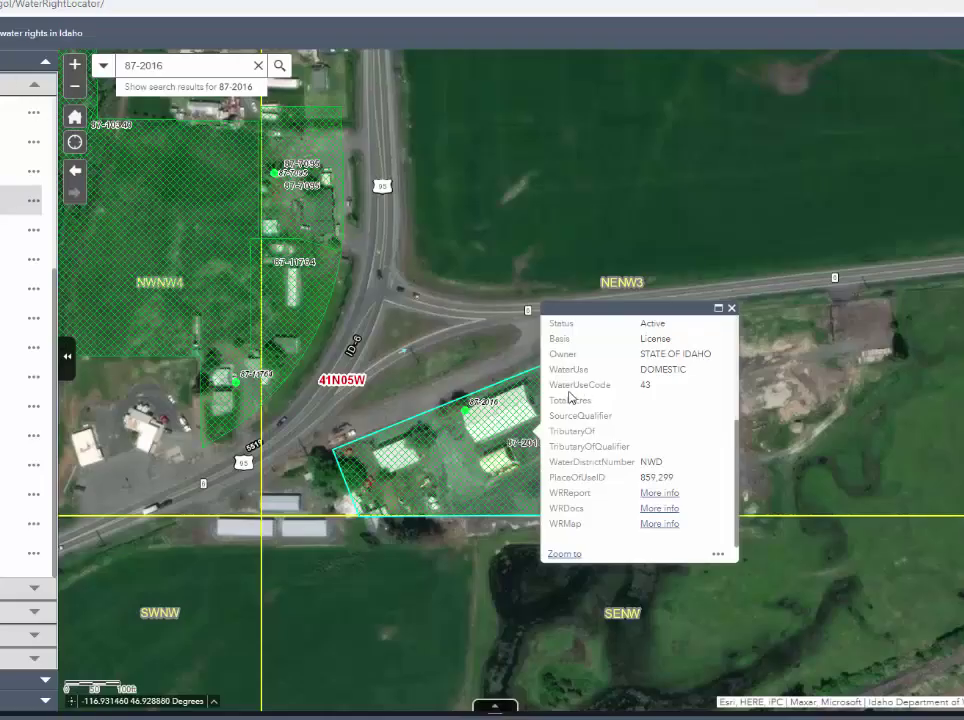
# Close the parcel popup and replace the POU and POD Adjudication Recommendations layers with Adjudication Claims layers
pyautogui.click(733, 310)
pyautogui.scroll(-1, 759, 387)
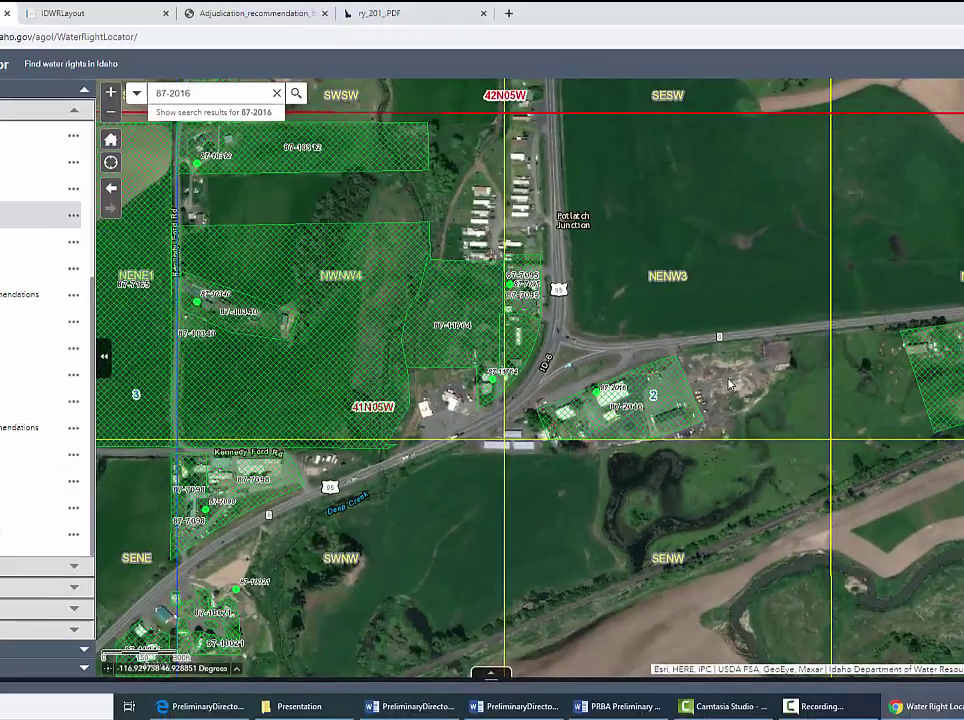
pyautogui.scroll(1, 759, 387)
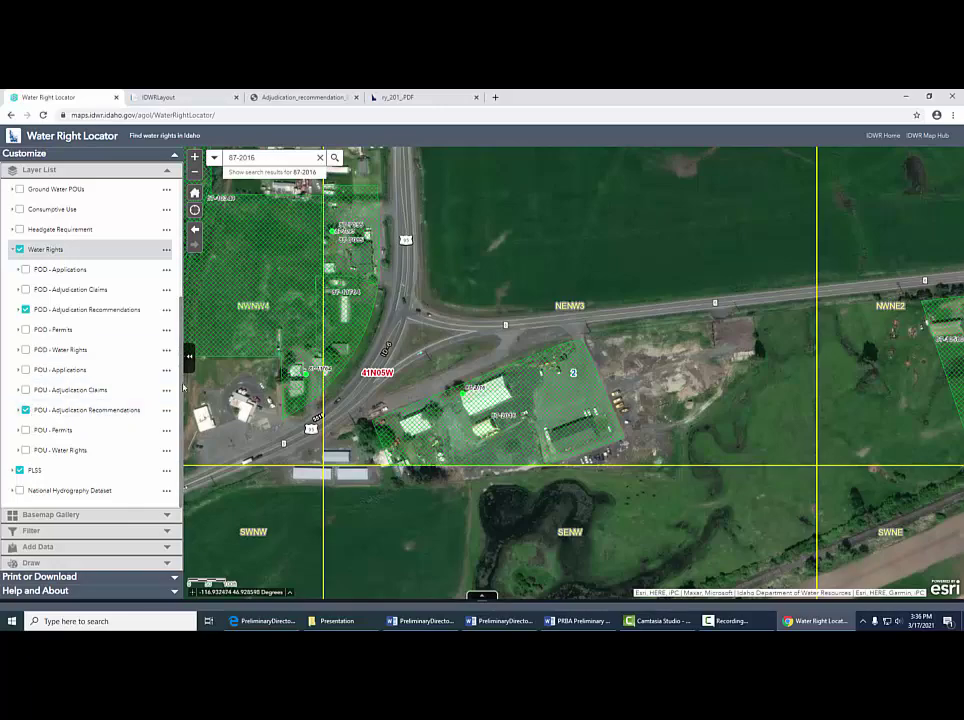
pyautogui.click(26, 410)
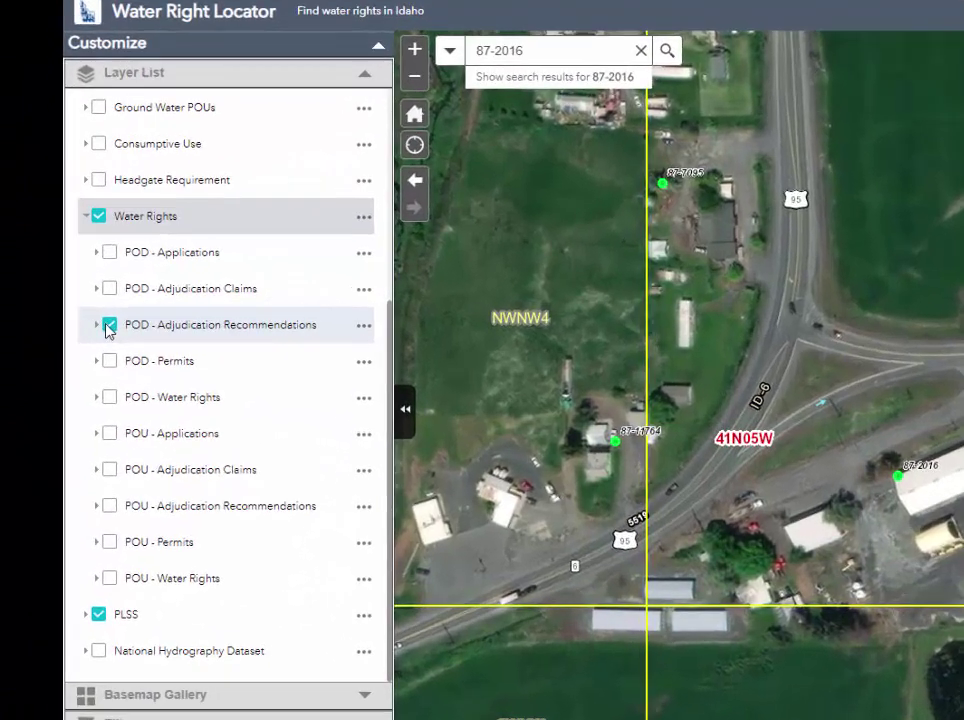
pyautogui.click(109, 326)
pyautogui.click(110, 288)
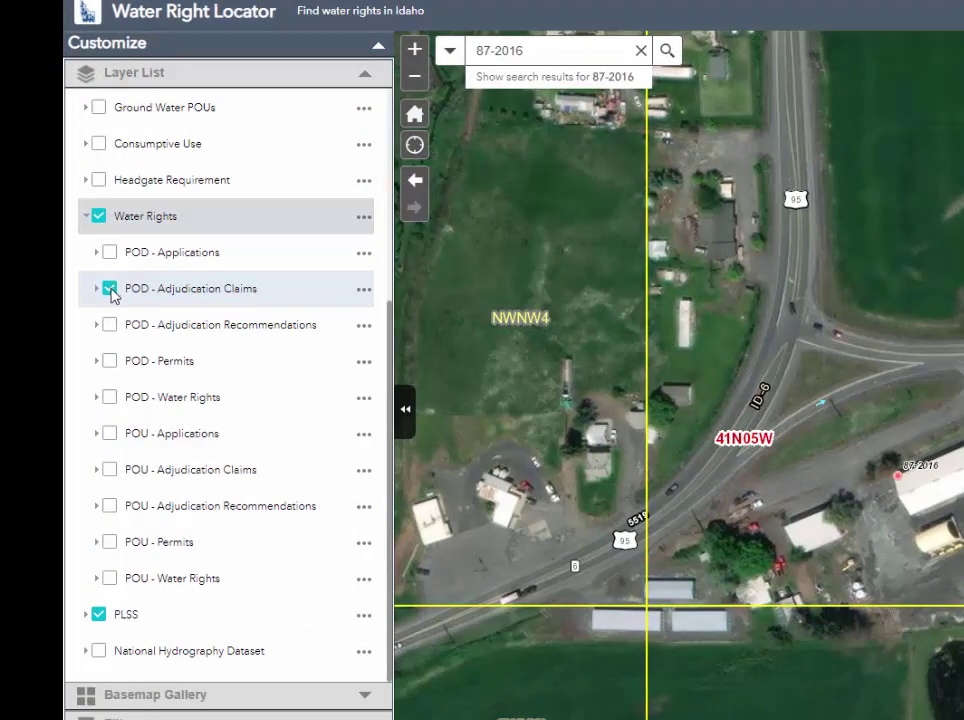
pyautogui.click(109, 470)
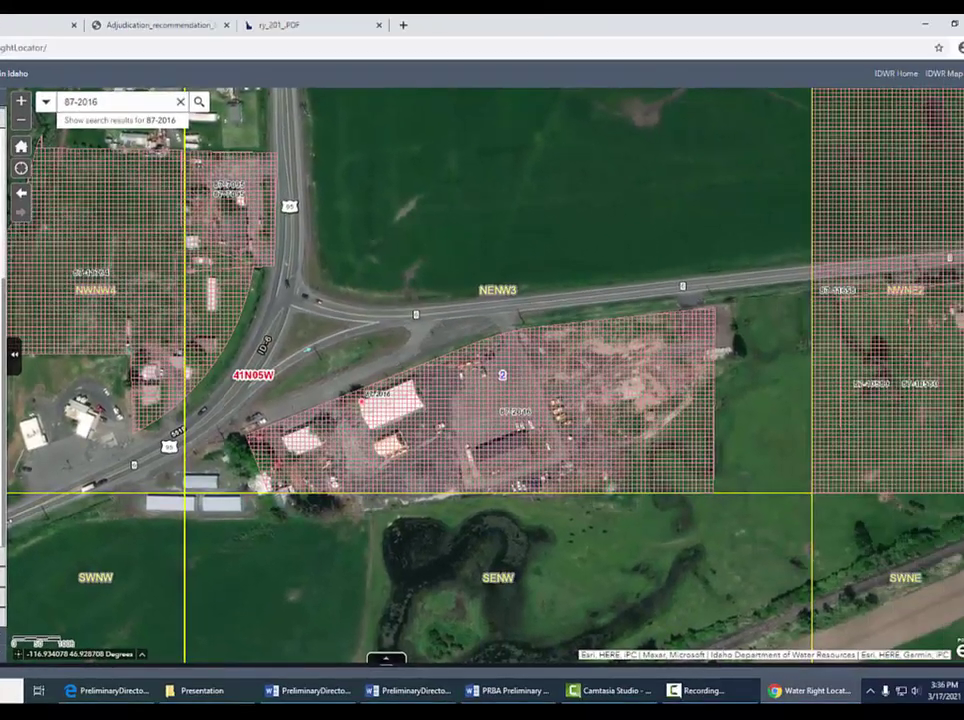
# Open the 87-2016 claim polygon's details and launch its WRReport water right report
pyautogui.click(471, 412)
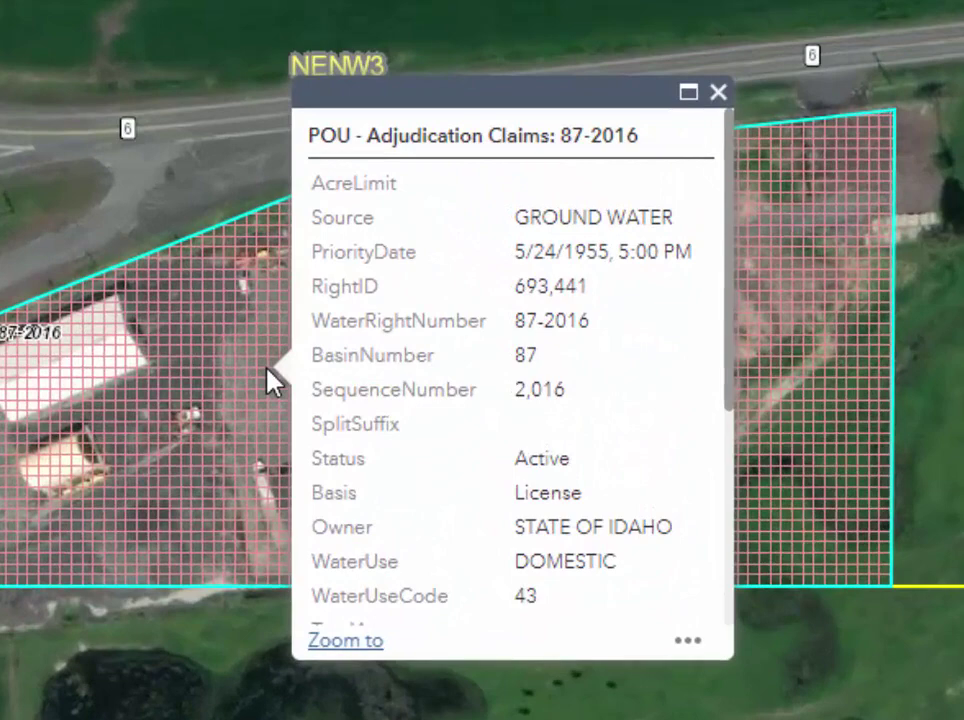
pyautogui.moveTo(731, 379); pyautogui.dragTo(722, 597)
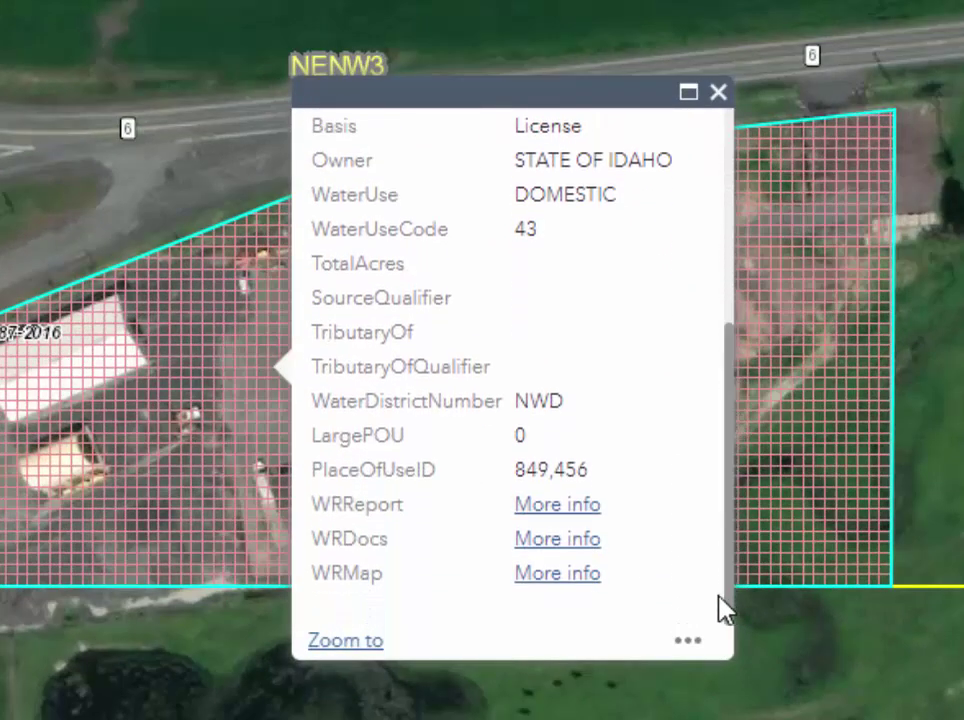
pyautogui.click(558, 507)
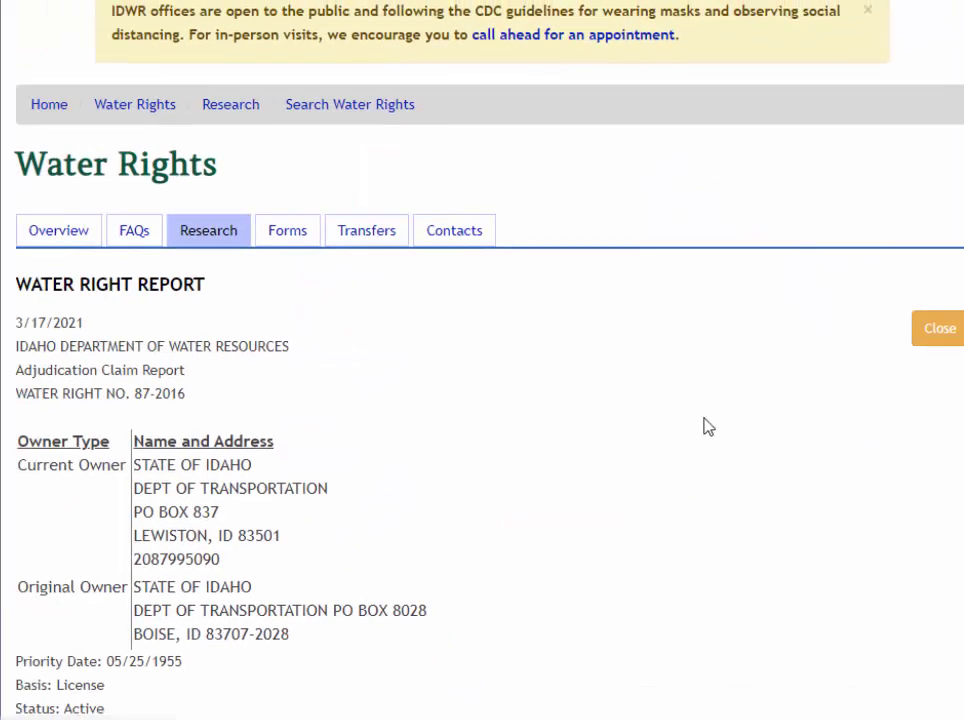
# Review the 87-2016 Adjudication Claim Report, then close its tab to return to the map
pyautogui.scroll(-7, 611, 443)
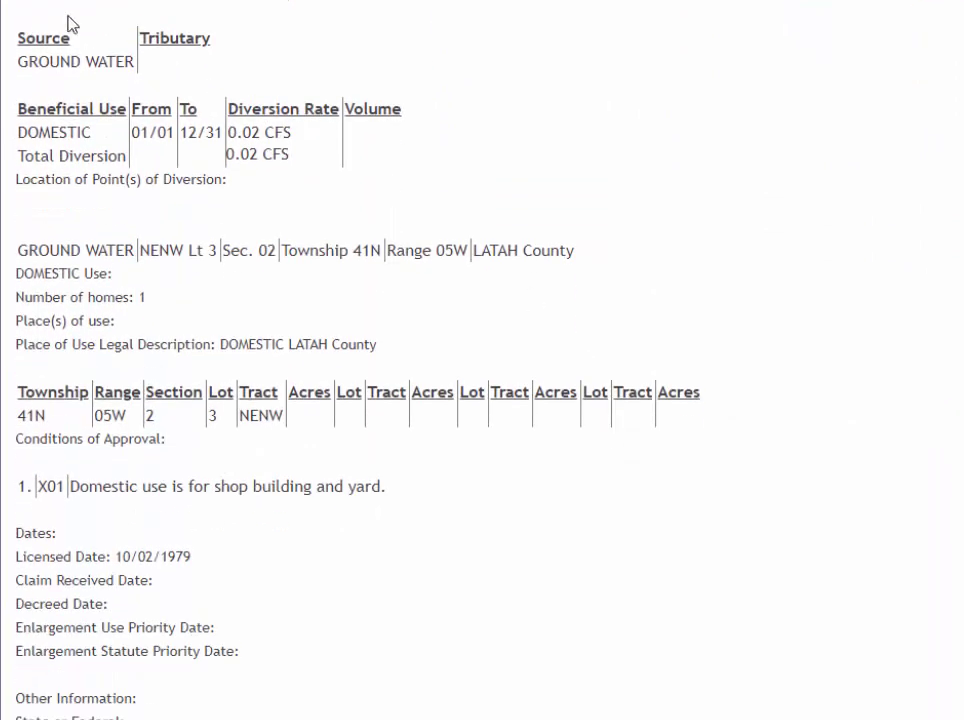
pyautogui.scroll(1, 150, 12)
pyautogui.scroll(2, 150, 12)
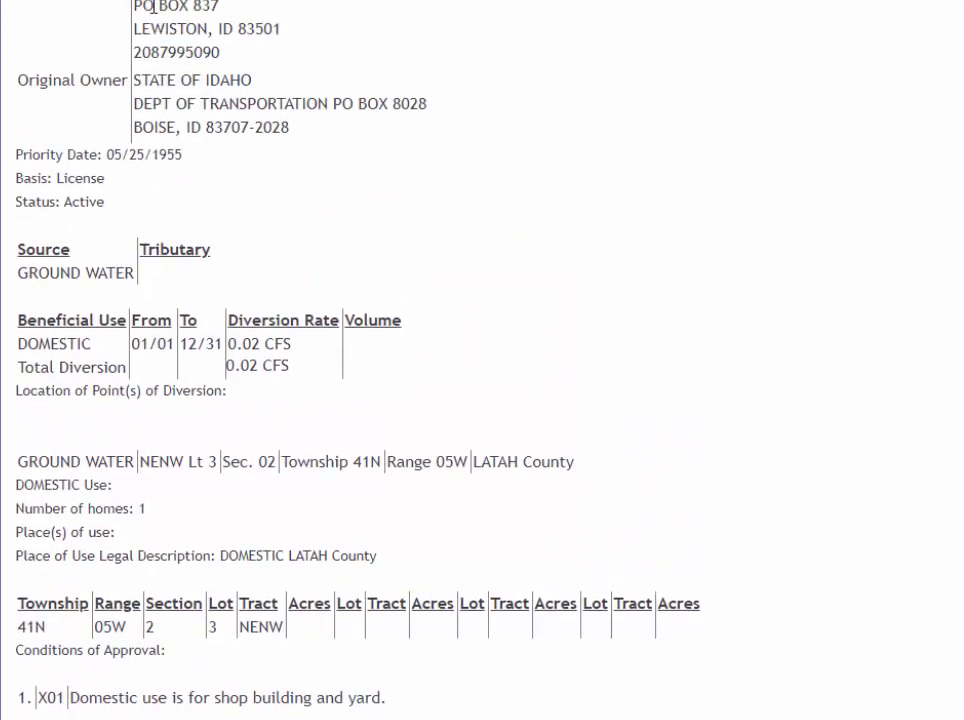
pyautogui.scroll(2, 150, 12)
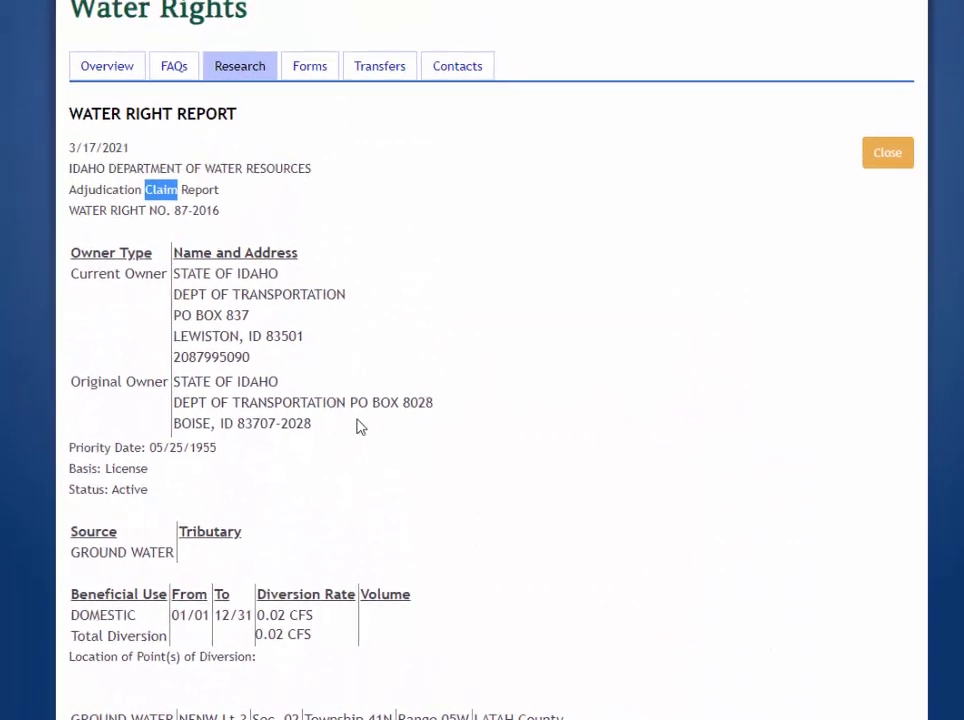
pyautogui.scroll(-4, 366, 430)
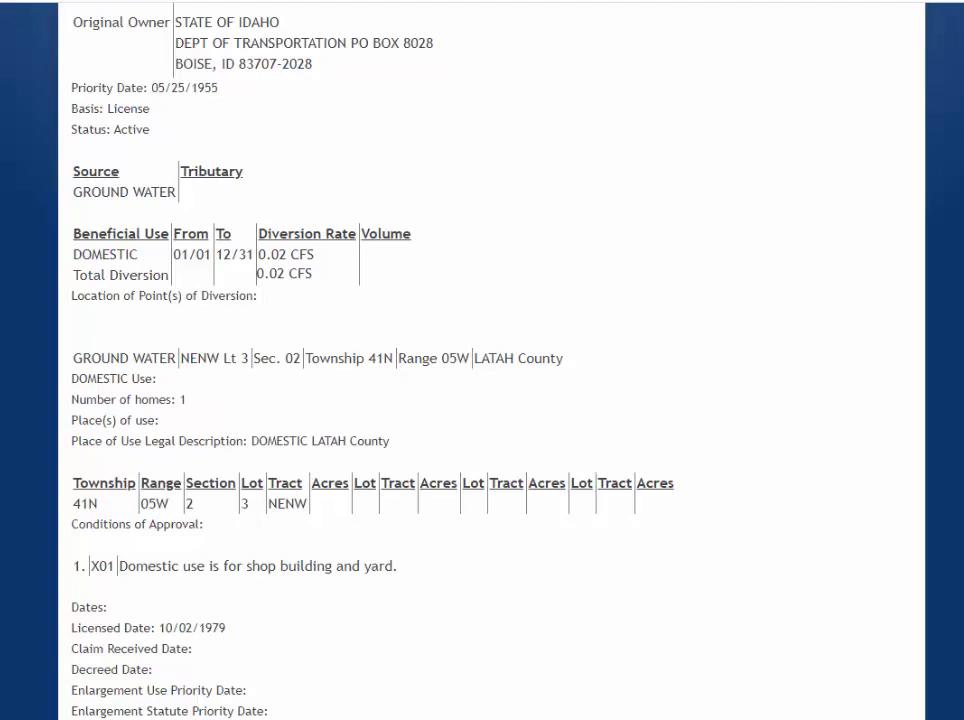
pyautogui.hotkey('ctrl', 'w')
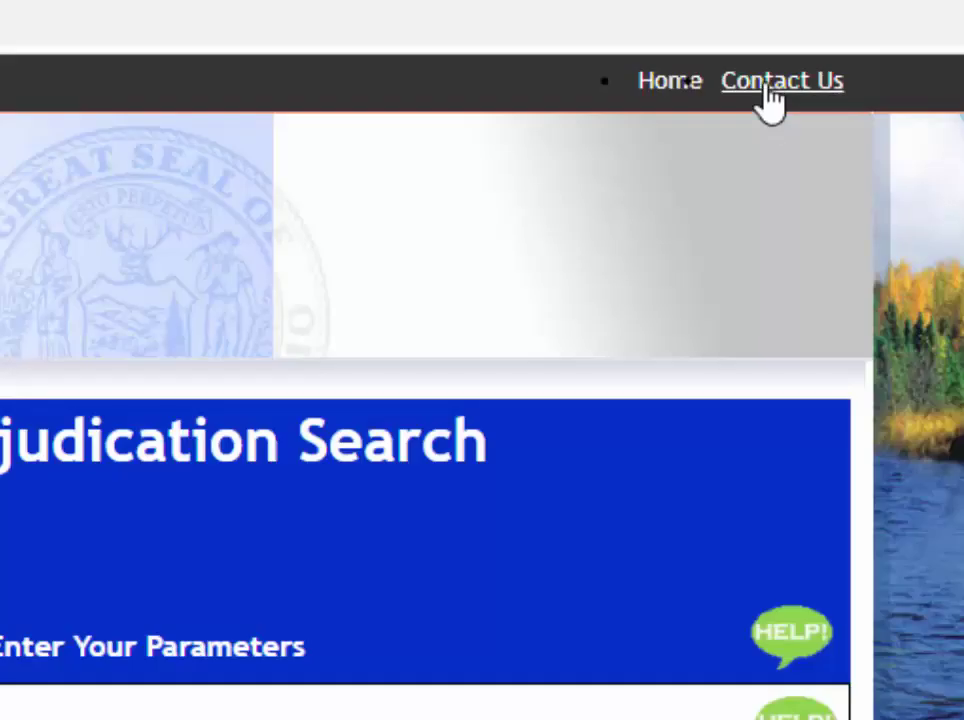
# Go to the IDWR Contact Us page and scroll to the office location listings
pyautogui.click(770, 82)
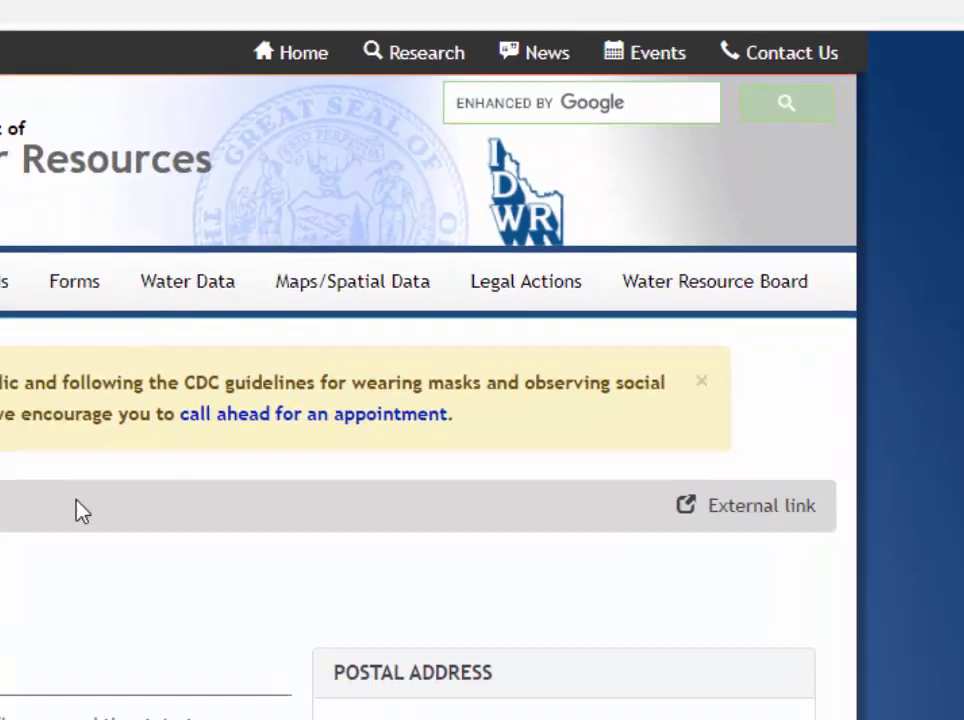
pyautogui.scroll(-3, 409, 275)
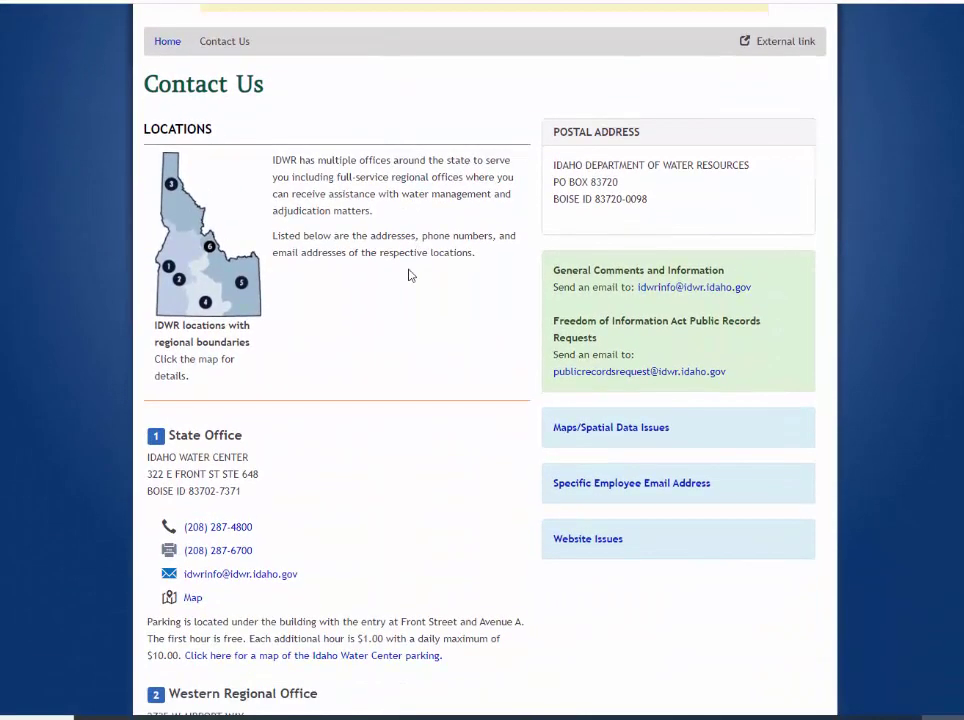
pyautogui.scroll(-3, 409, 275)
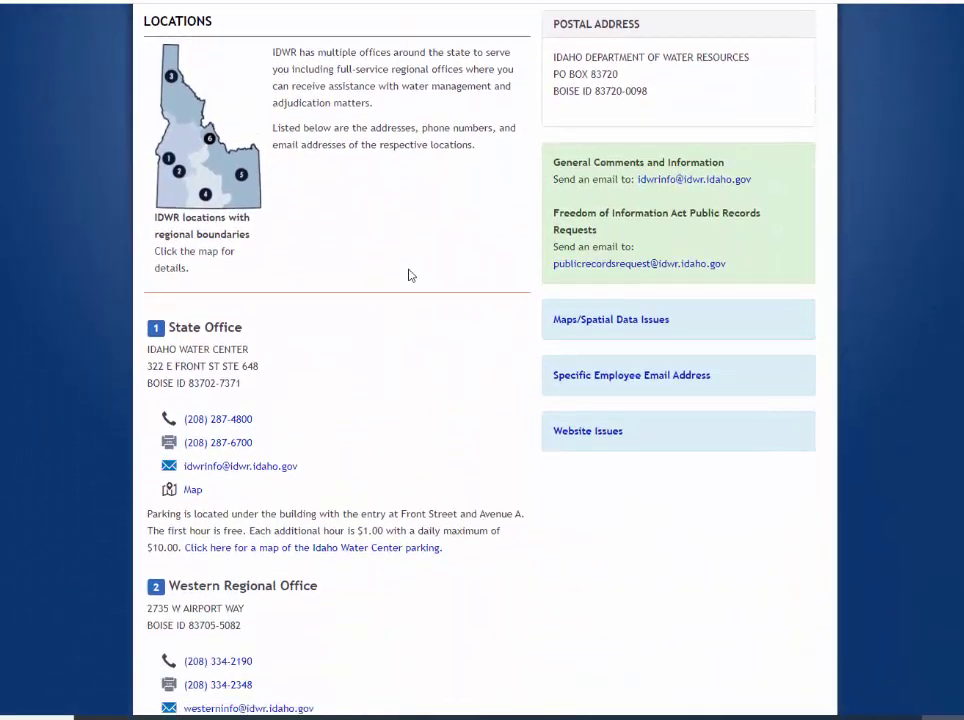